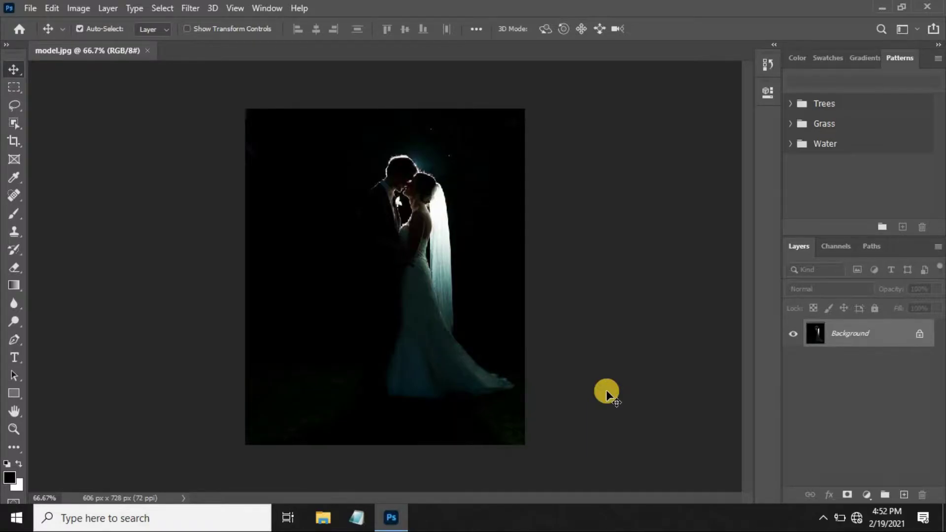
Fit model.jpg to the window and duplicate the Background layer as Layer 1
{"action": "key", "text": "ctrl+0"}
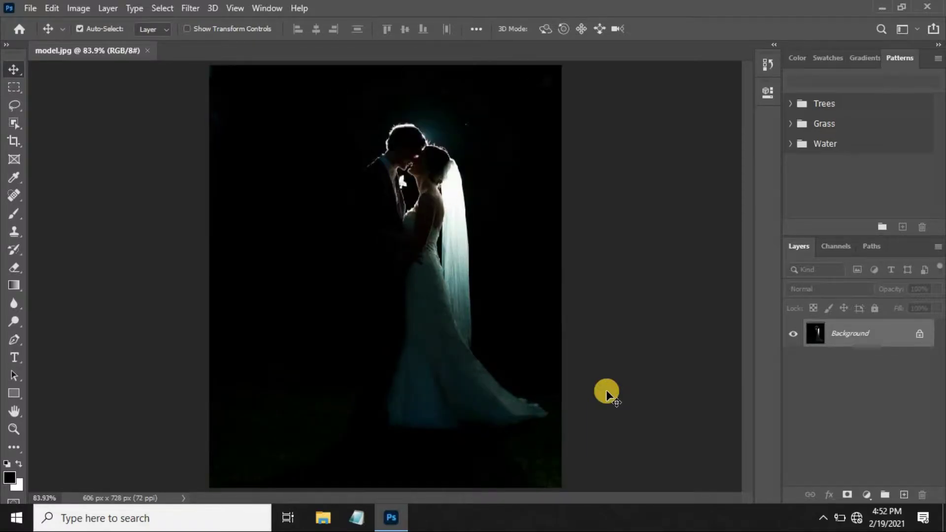
{"action": "key", "text": "ctrl+j"}
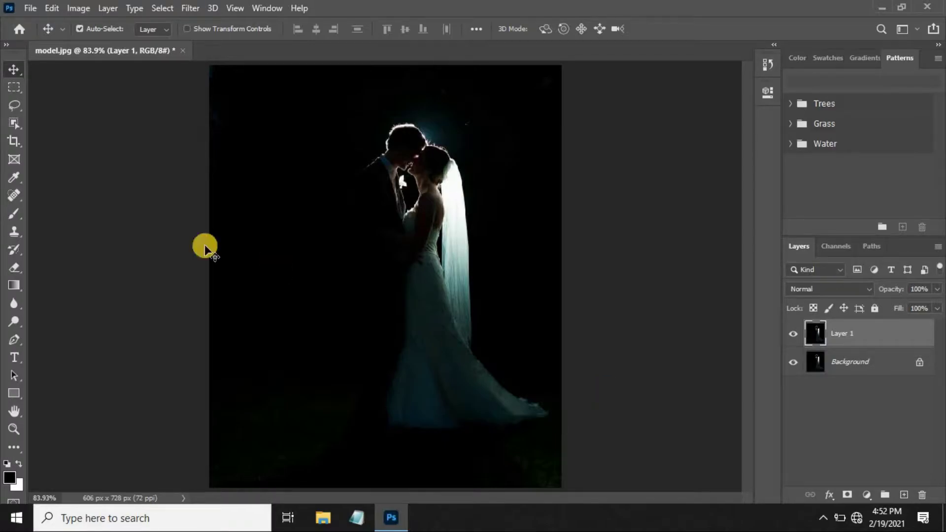
Open Silver Lights Overlays 2 and drag the string-light image toward the model.jpg document
{"action": "left_click", "coordinate": [34, 8]}
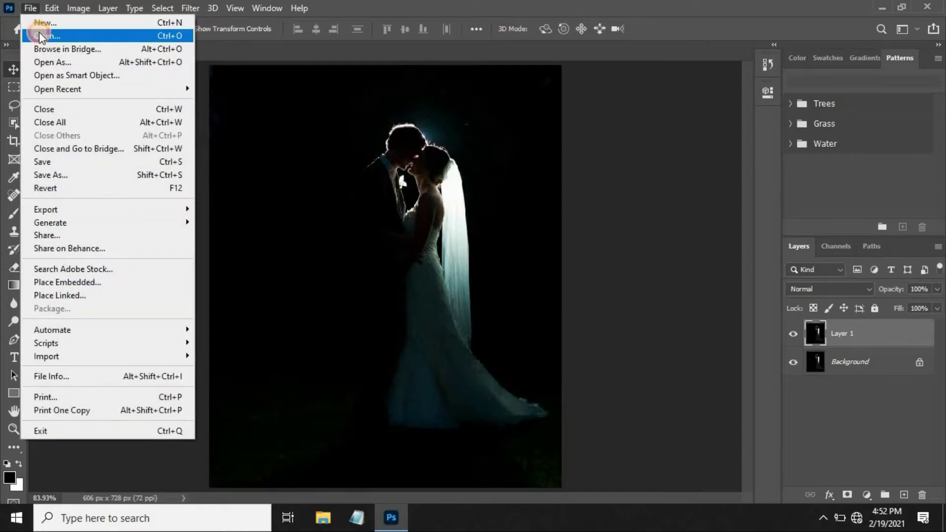
{"action": "left_click", "coordinate": [41, 36]}
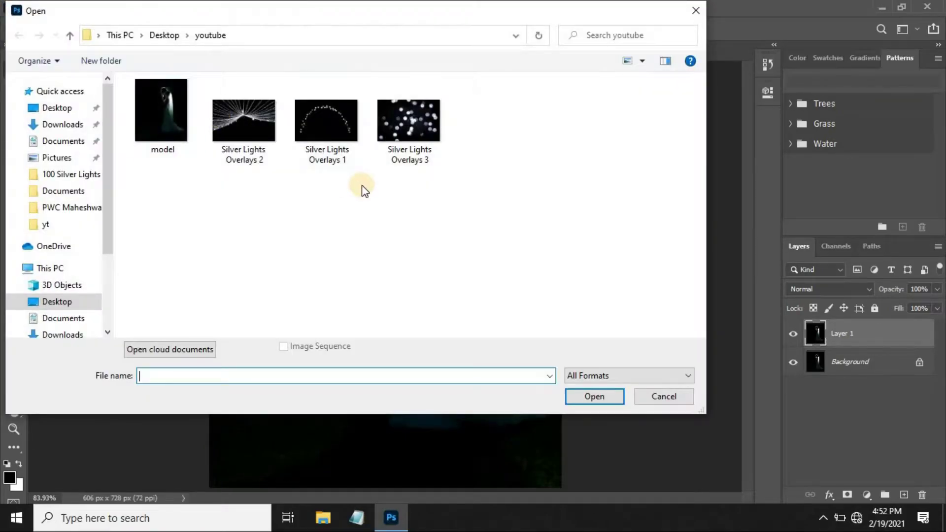
{"action": "left_click", "coordinate": [224, 148]}
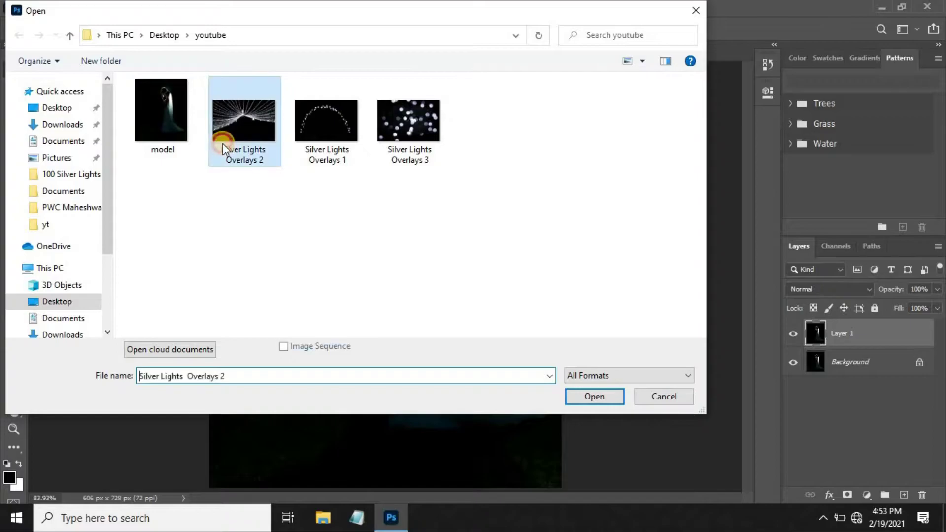
{"action": "left_click", "coordinate": [615, 397]}
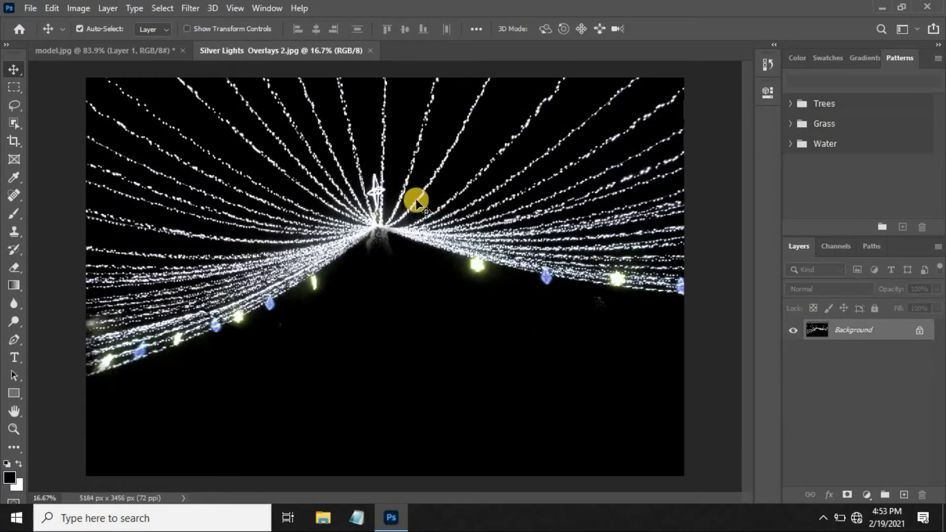
{"action": "left_click_drag", "start_coordinate": [169, 86], "coordinate": [456, 186]}
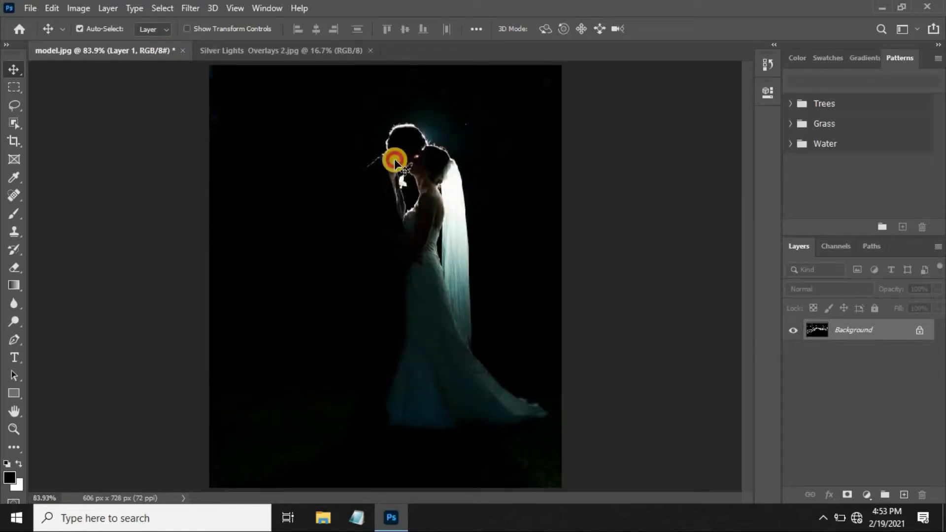
Drop the string lights into model.jpg as Layer 2 and shrink it to about a third
{"action": "left_click_drag", "start_coordinate": [395, 161], "coordinate": [394, 159]}
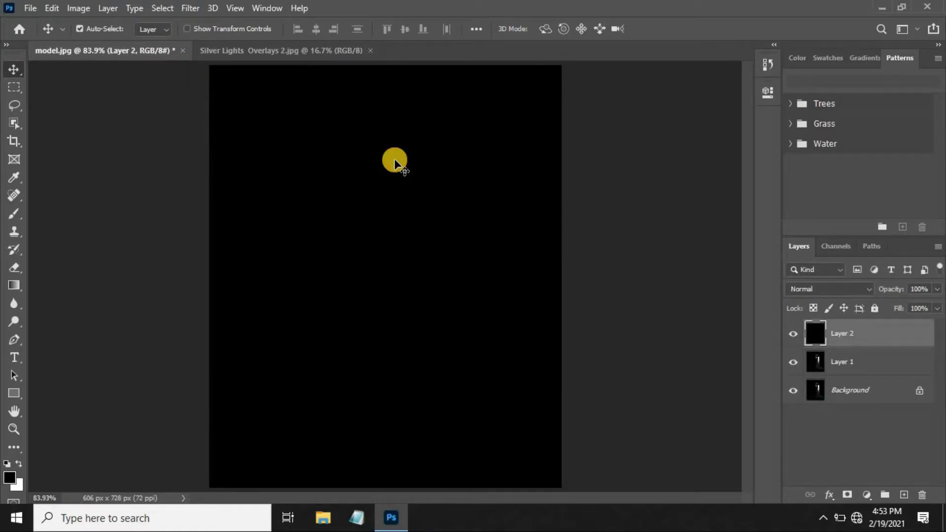
{"action": "key", "text": "ctrl+t"}
{"action": "key", "text": "ctrl+minus"}
{"action": "key", "text": "ctrl+minus"}
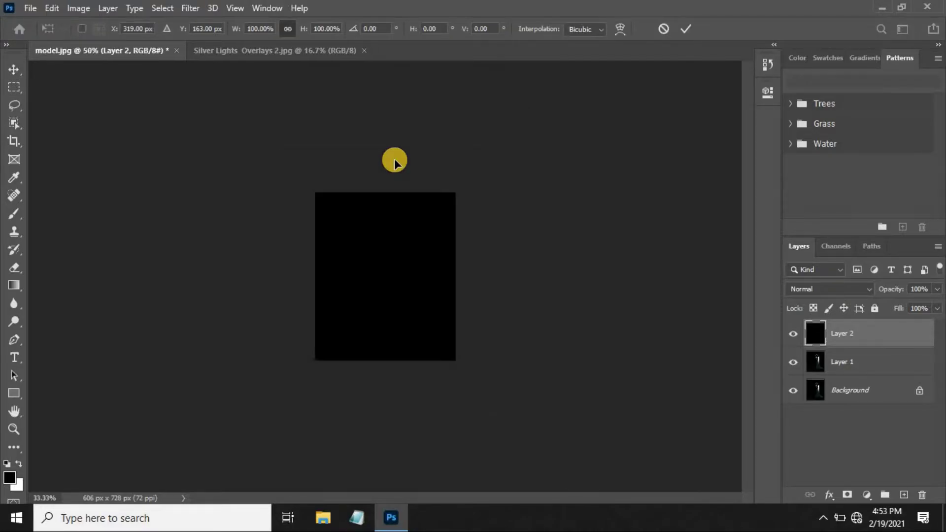
{"action": "key", "text": "ctrl+minus"}
{"action": "key", "text": "ctrl+minus"}
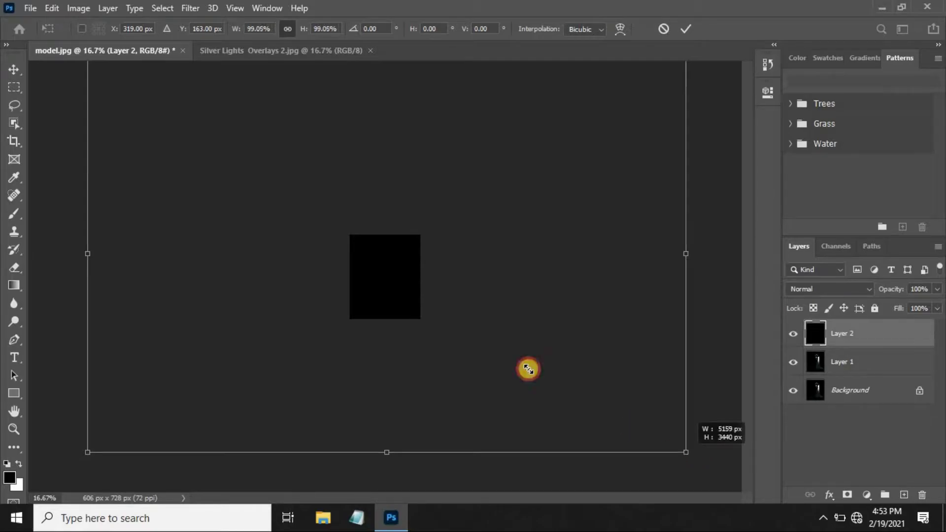
{"action": "left_click_drag", "start_coordinate": [689, 454], "coordinate": [487, 320]}
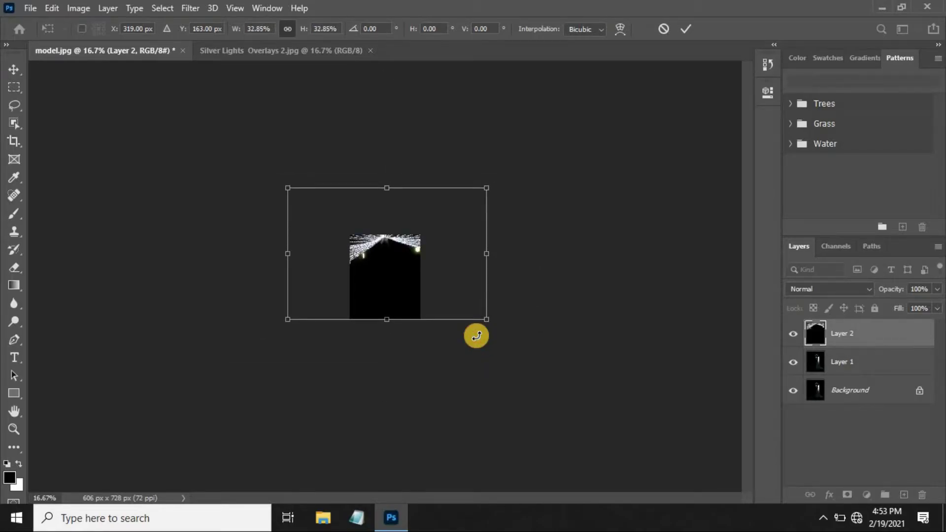
{"action": "key", "text": "ctrl+0"}
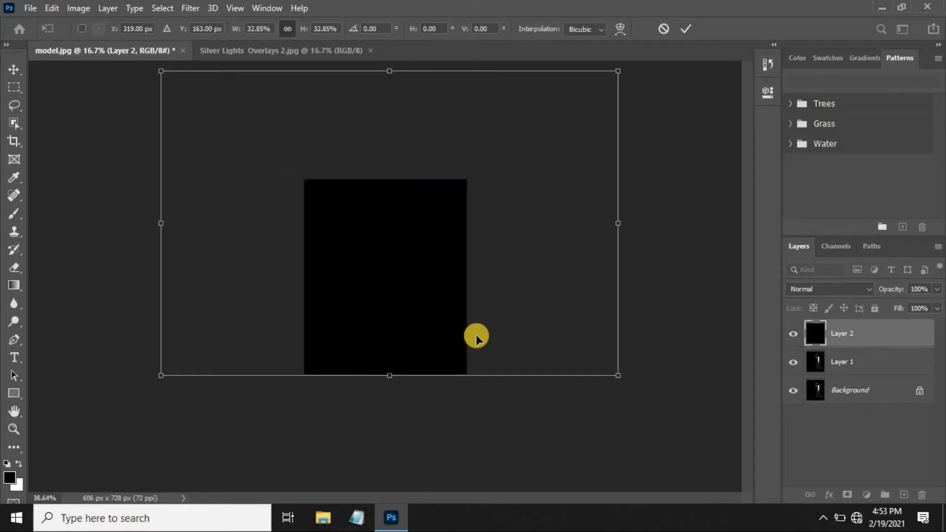
Rescale the string lights to about a tenth, span them across the photo's top, and commit
{"action": "left_click_drag", "start_coordinate": [356, 330], "coordinate": [367, 382]}
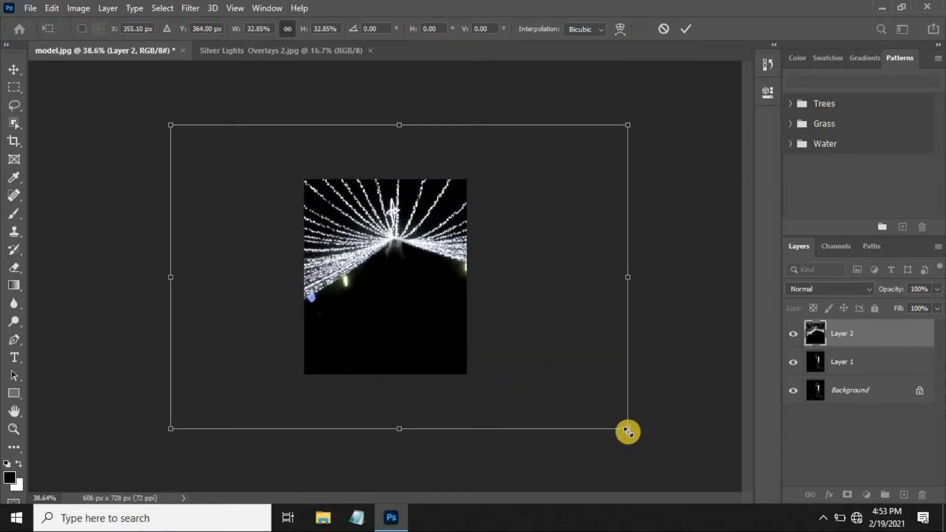
{"action": "left_click_drag", "start_coordinate": [627, 432], "coordinate": [487, 328]}
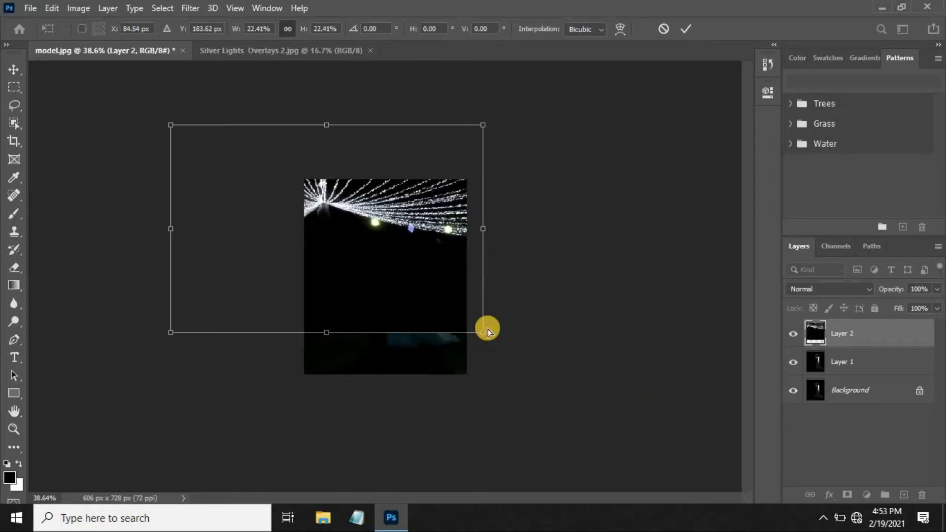
{"action": "key", "text": "ctrl+z"}
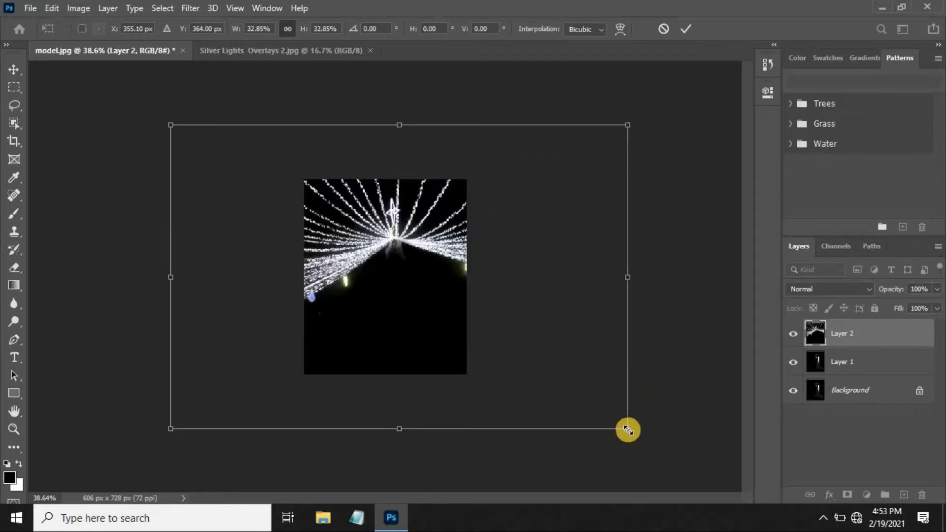
{"action": "left_click_drag", "start_coordinate": [628, 429], "coordinate": [469, 323]}
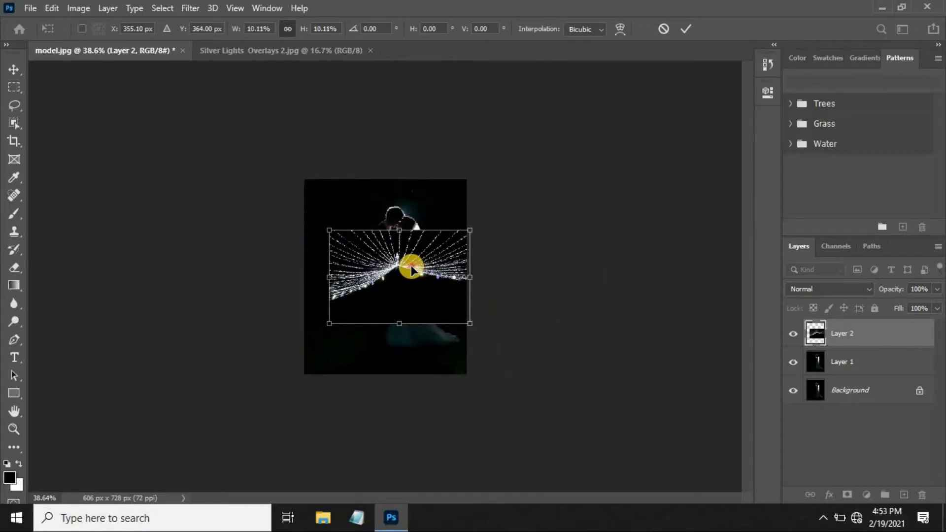
{"action": "left_click_drag", "start_coordinate": [407, 266], "coordinate": [394, 213]}
{"action": "left_click_drag", "start_coordinate": [456, 276], "coordinate": [467, 284]}
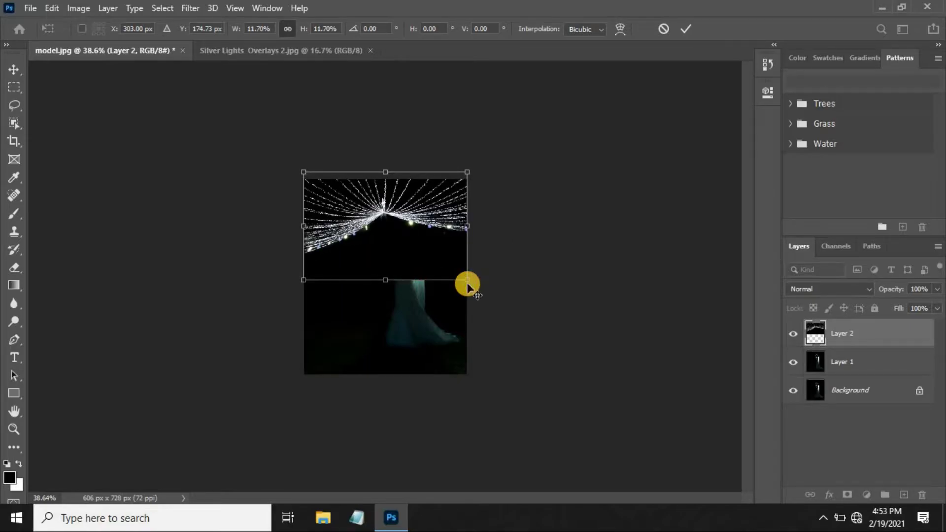
{"action": "key", "text": "Return"}
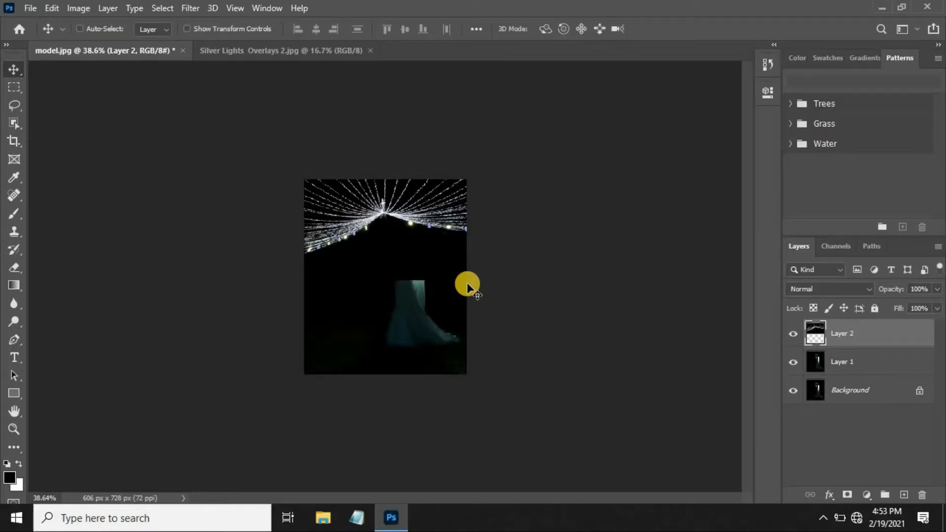
{"action": "key", "text": "ctrl+0"}
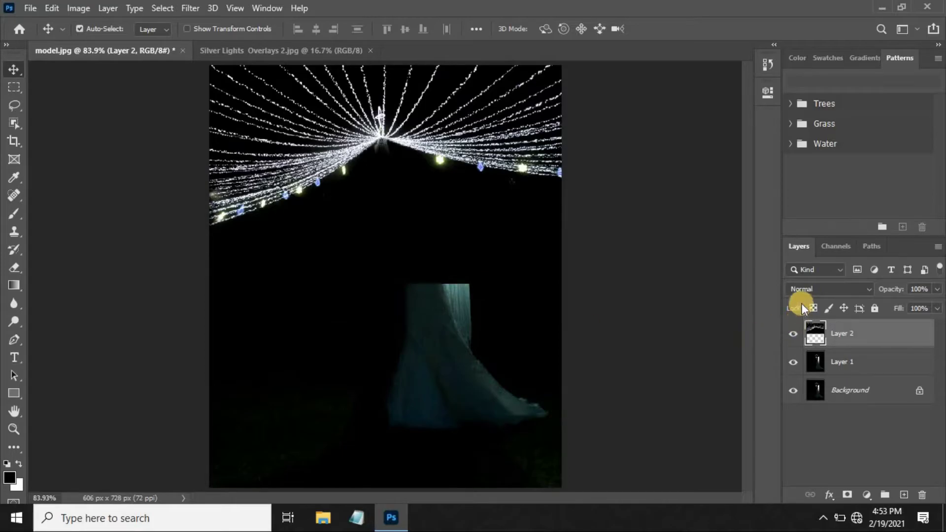
Set Layer 2 to Screen, centre the light canopy over the couple, and close Overlays 2
{"action": "left_click", "coordinate": [799, 291]}
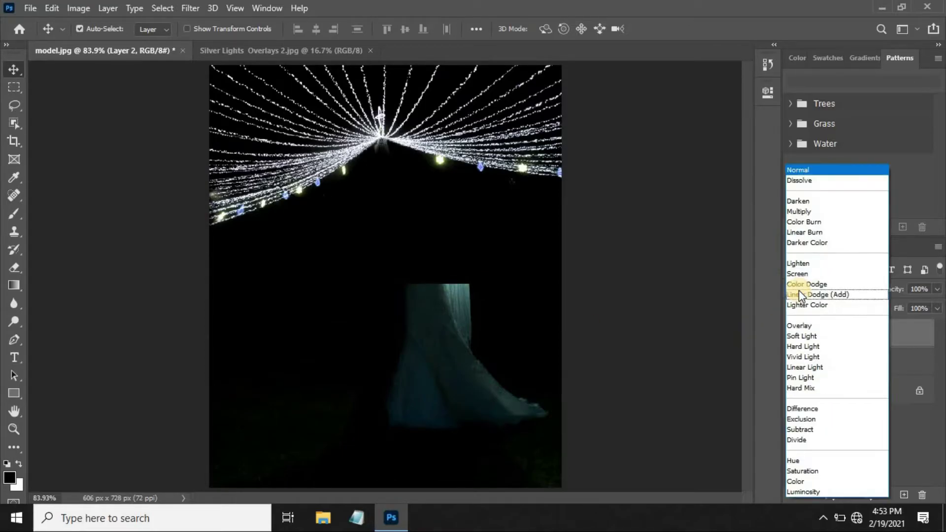
{"action": "left_click", "coordinate": [797, 275]}
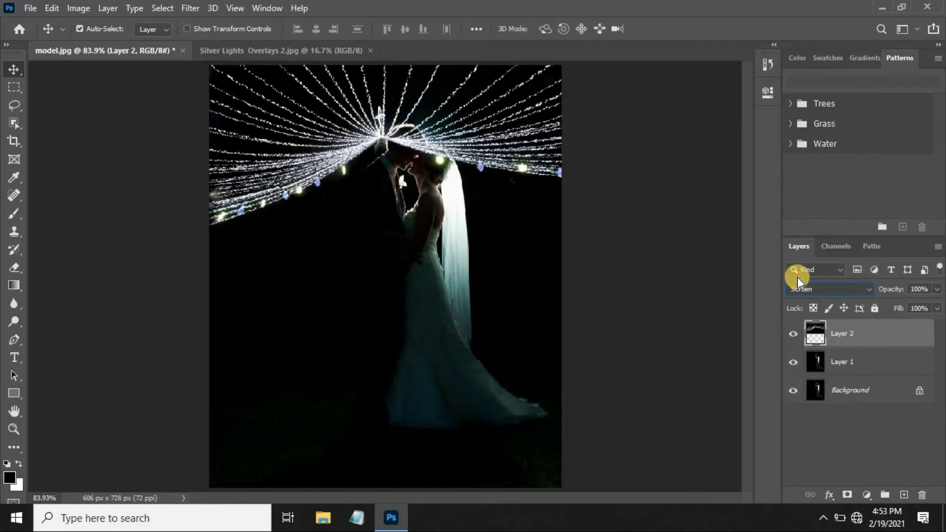
{"action": "left_click_drag", "start_coordinate": [421, 126], "coordinate": [425, 96]}
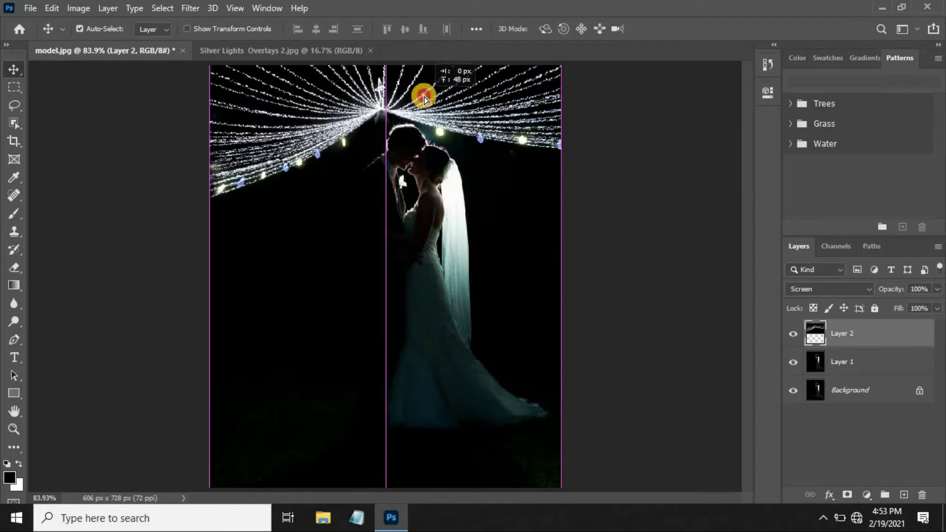
{"action": "left_click_drag", "start_coordinate": [425, 97], "coordinate": [423, 93]}
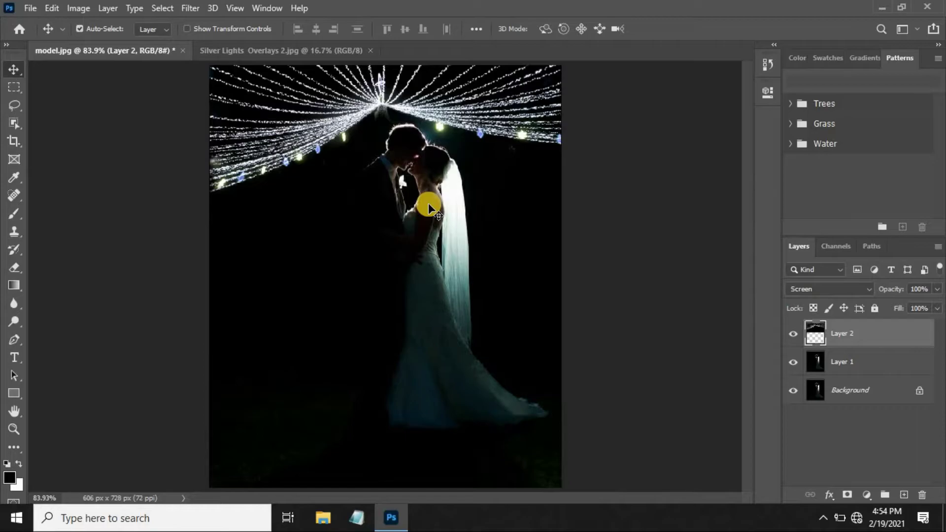
{"action": "left_click", "coordinate": [371, 52]}
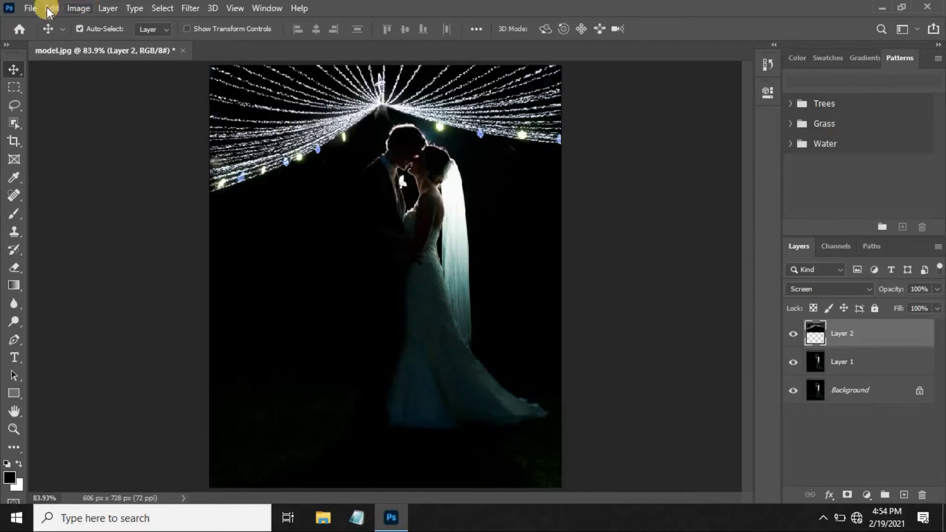
Open Silver Lights Overlays 1 and drag the bokeh arc into model.jpg as Layer 3
{"action": "left_click", "coordinate": [30, 8]}
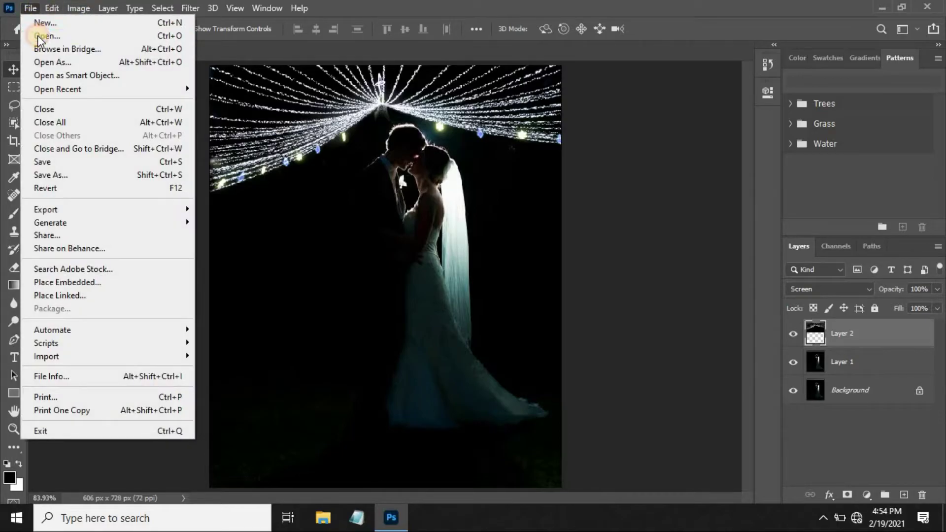
{"action": "left_click", "coordinate": [37, 35]}
{"action": "left_click", "coordinate": [342, 132]}
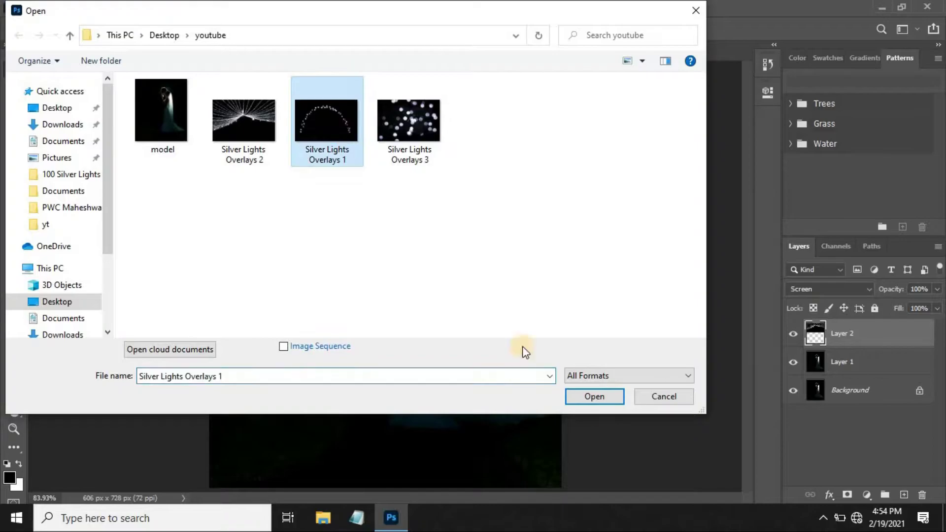
{"action": "left_click", "coordinate": [584, 397]}
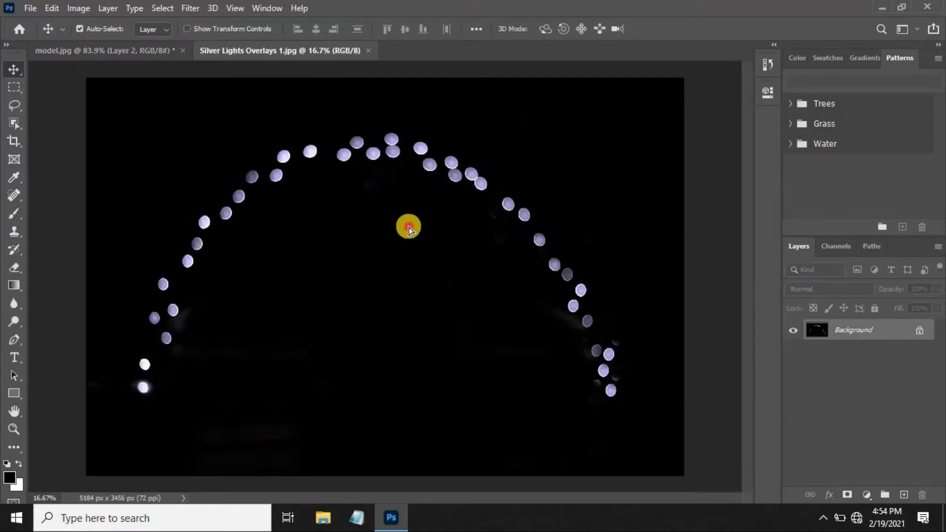
{"action": "mouse_move", "coordinate": [408, 225]}
{"action": "left_mouse_down"}
{"action": "mouse_move", "coordinate": [178, 57]}
{"action": "mouse_move", "coordinate": [459, 287]}
{"action": "mouse_move", "coordinate": [410, 289]}
{"action": "left_mouse_up"}
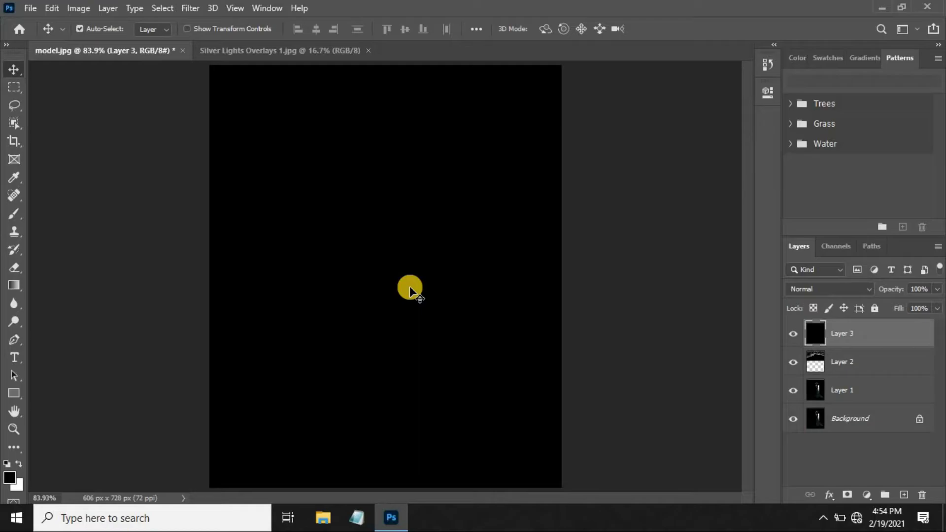
Scale the Layer 3 bokeh arc down to about 14%, shift it left, and commit the transform
{"action": "key", "text": "ctrl+t"}
{"action": "key", "text": "ctrl+minus"}
{"action": "key", "text": "ctrl+minus"}
{"action": "key", "text": "ctrl+minus"}
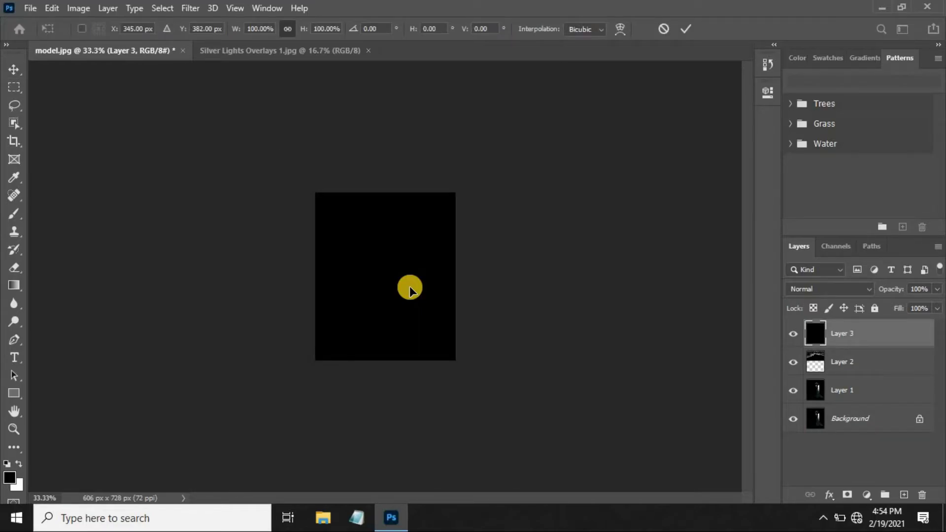
{"action": "key", "text": "ctrl+minus"}
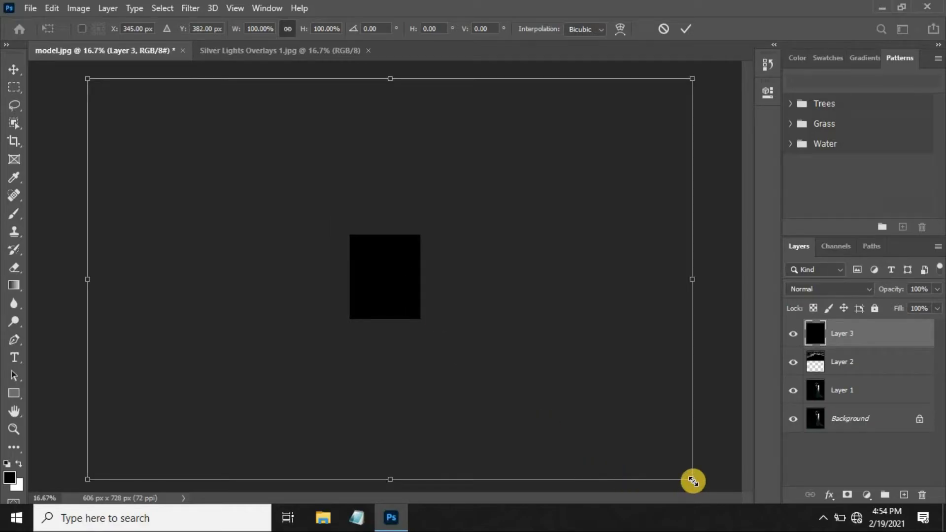
{"action": "left_click_drag", "start_coordinate": [693, 482], "coordinate": [455, 323]}
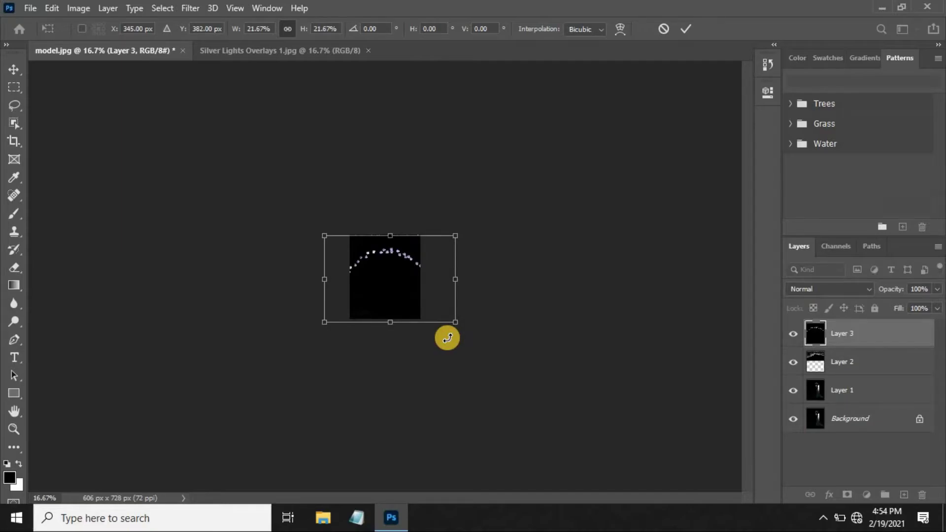
{"action": "key", "text": "ctrl+0"}
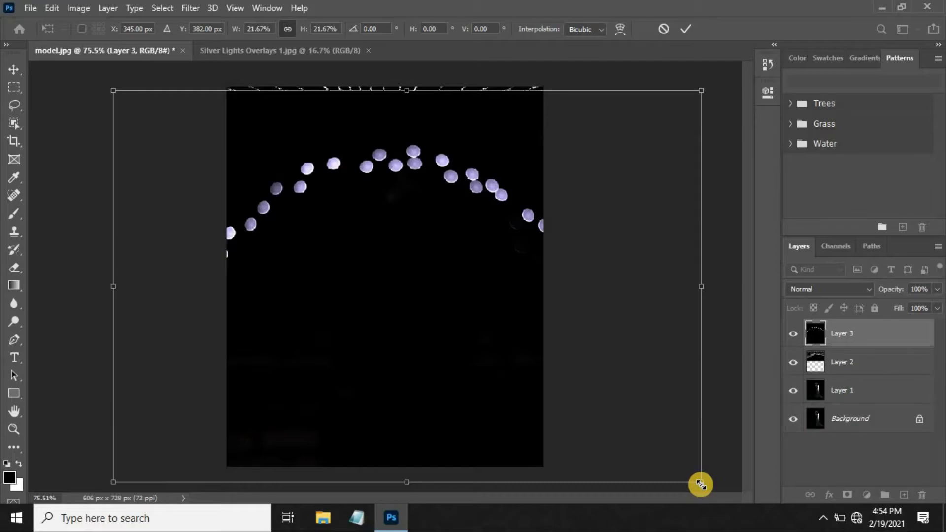
{"action": "left_click_drag", "start_coordinate": [700, 485], "coordinate": [597, 412]}
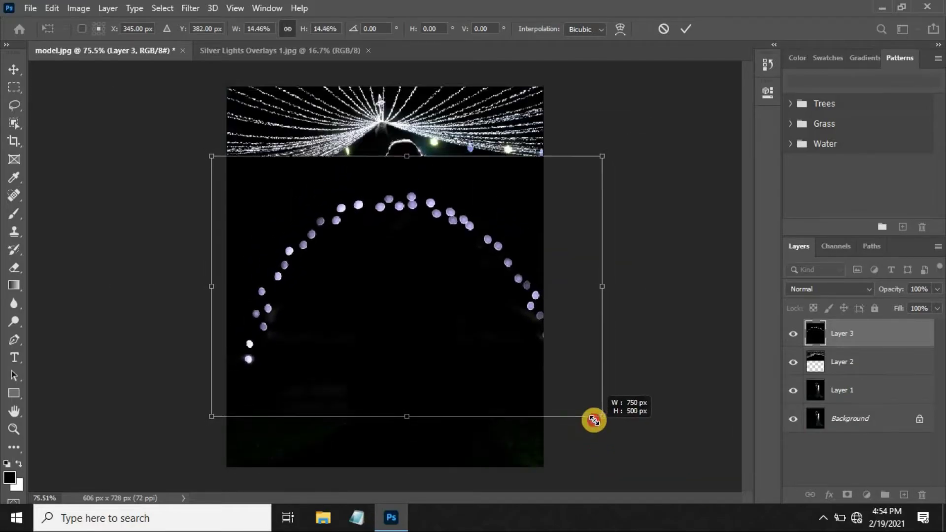
{"action": "left_click_drag", "start_coordinate": [468, 335], "coordinate": [447, 335]}
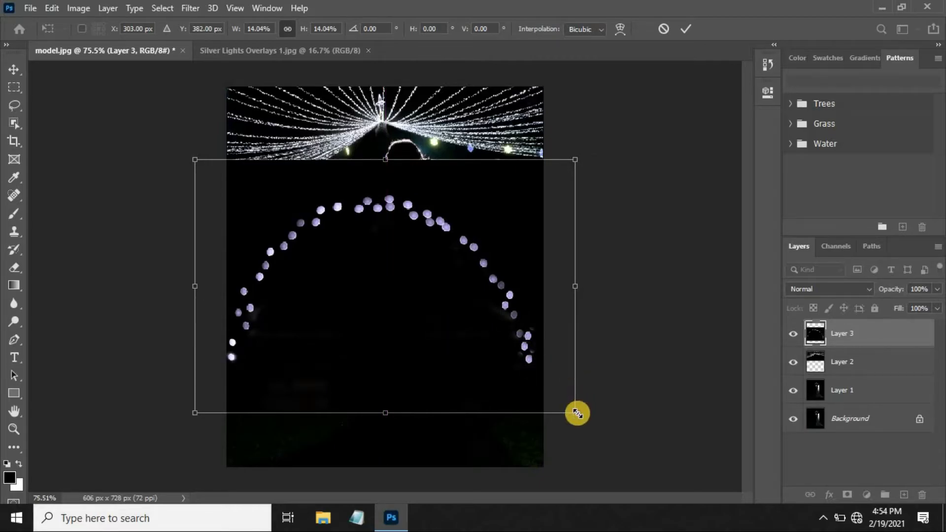
{"action": "left_click_drag", "start_coordinate": [577, 413], "coordinate": [575, 411]}
{"action": "key", "text": "Return"}
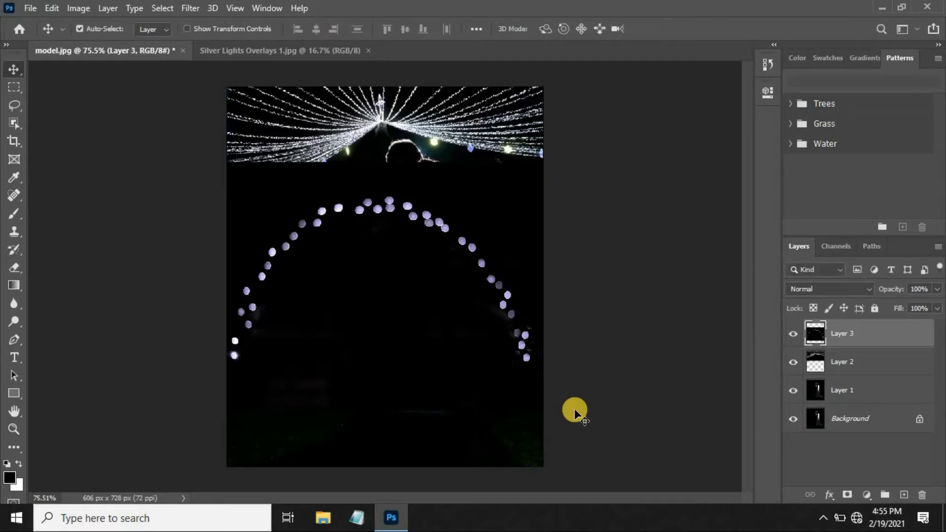
Blend Layer 3 in Screen mode, enlarge it to about 110%, and move it down
{"action": "left_click", "coordinate": [820, 291]}
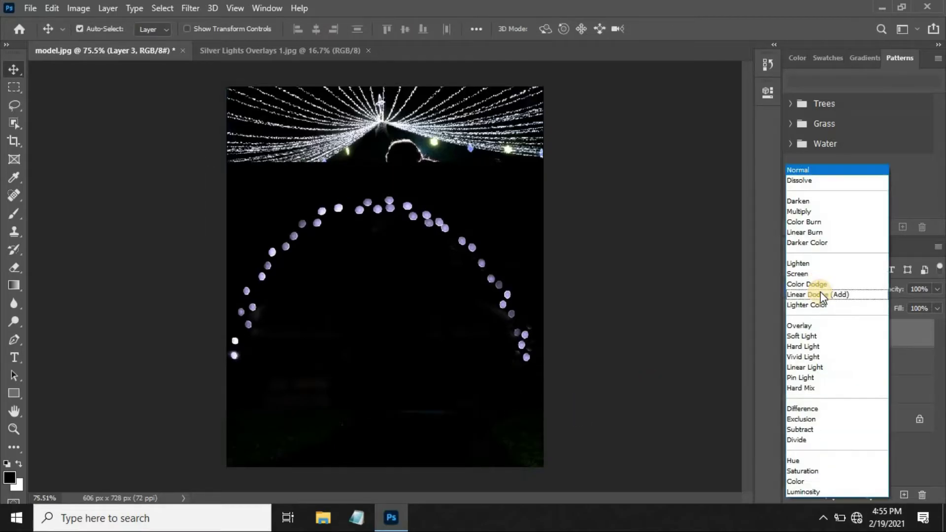
{"action": "left_click", "coordinate": [803, 275]}
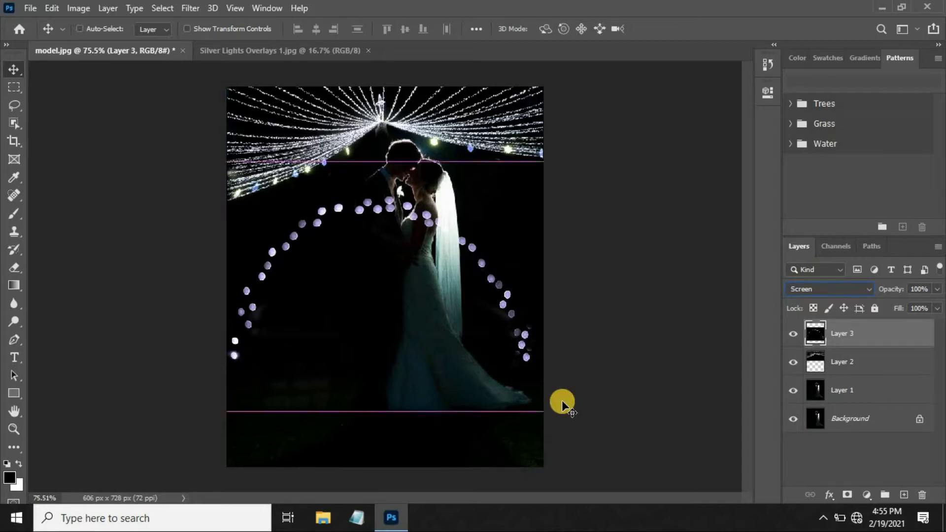
{"action": "key", "text": "ctrl+t"}
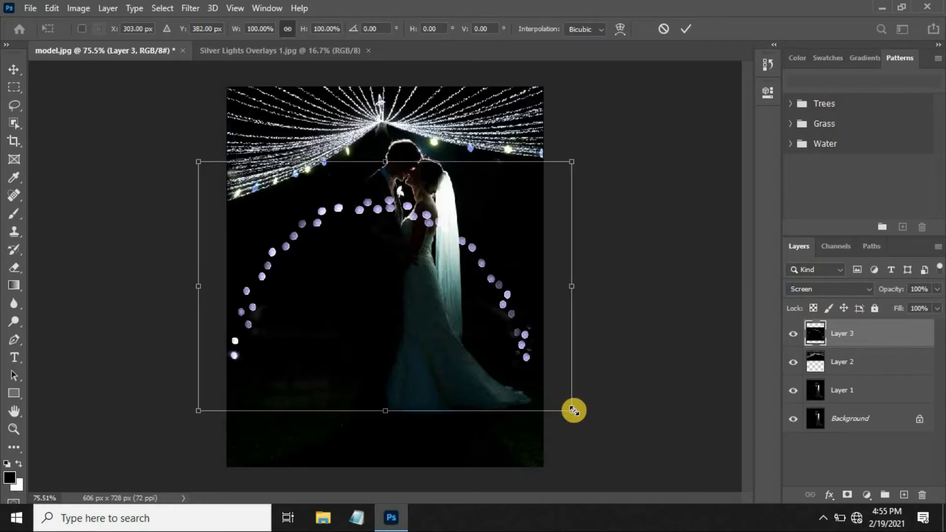
{"action": "left_click_drag", "start_coordinate": [573, 410], "coordinate": [591, 423]}
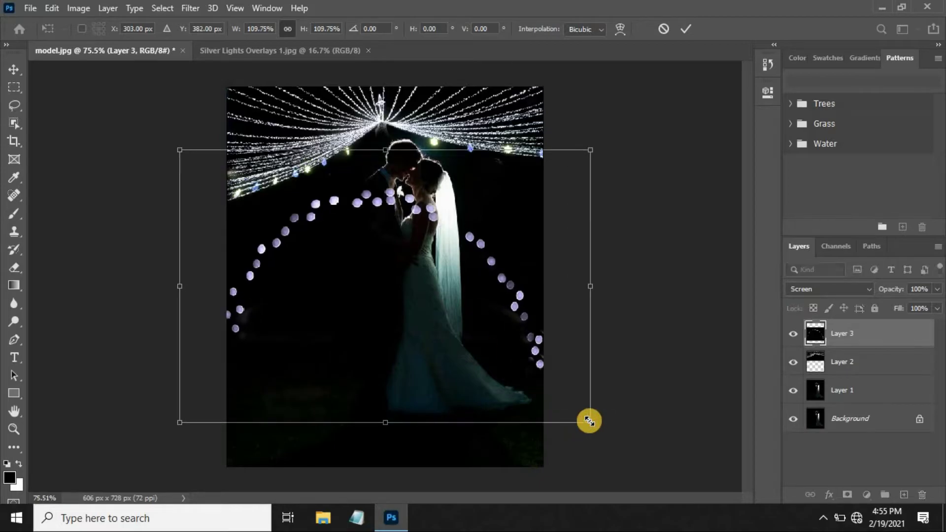
{"action": "left_click_drag", "start_coordinate": [411, 226], "coordinate": [417, 245]}
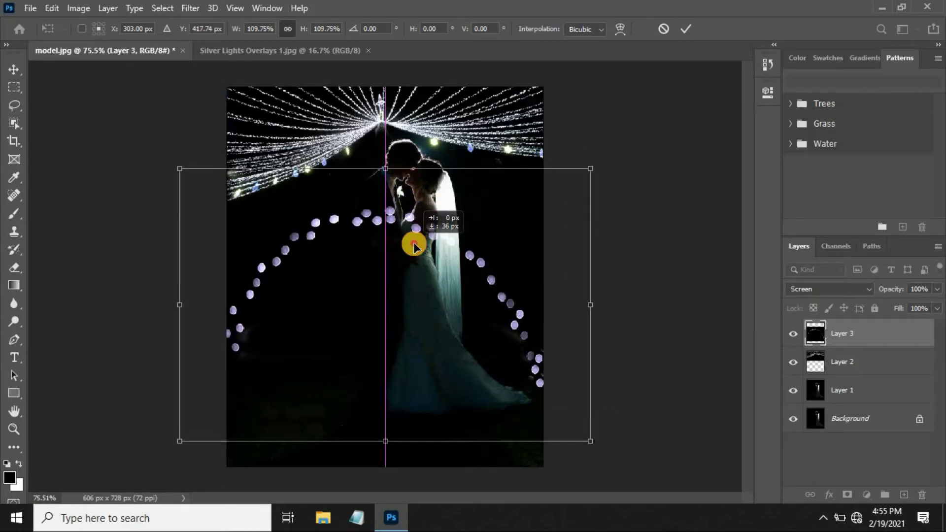
{"action": "left_click_drag", "start_coordinate": [416, 244], "coordinate": [414, 242]}
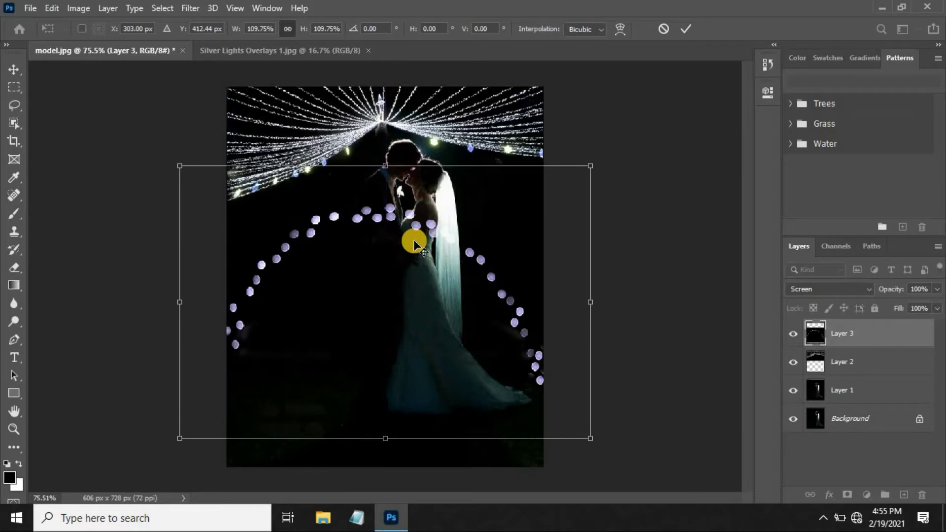
{"action": "key", "text": "Return"}
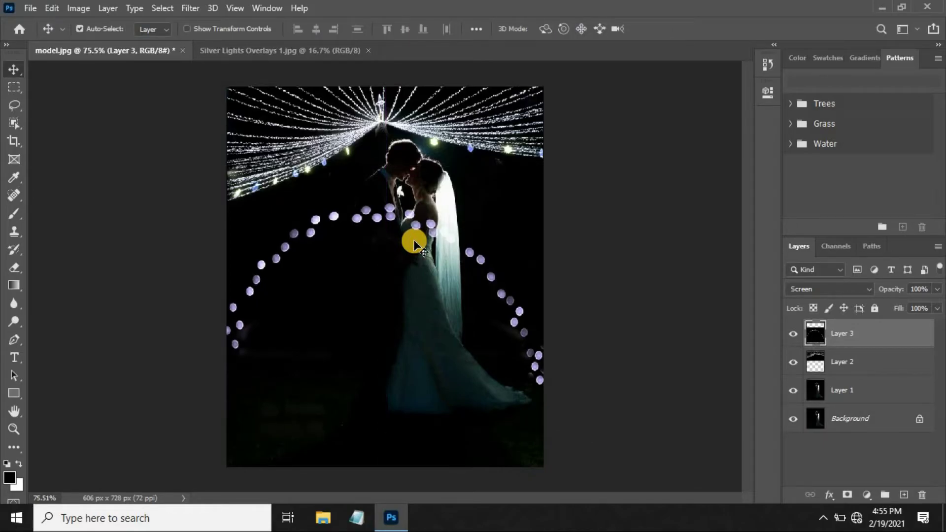
Lower the bokeh arc further so it encircles the couple
{"action": "key", "text": "ctrl+plus"}
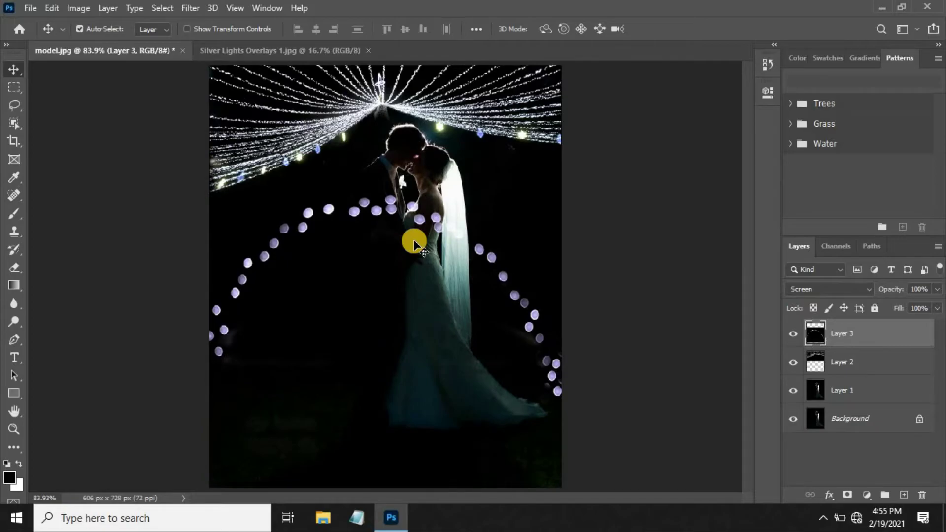
{"action": "left_click", "coordinate": [407, 230]}
{"action": "left_click_drag", "start_coordinate": [406, 230], "coordinate": [407, 231]}
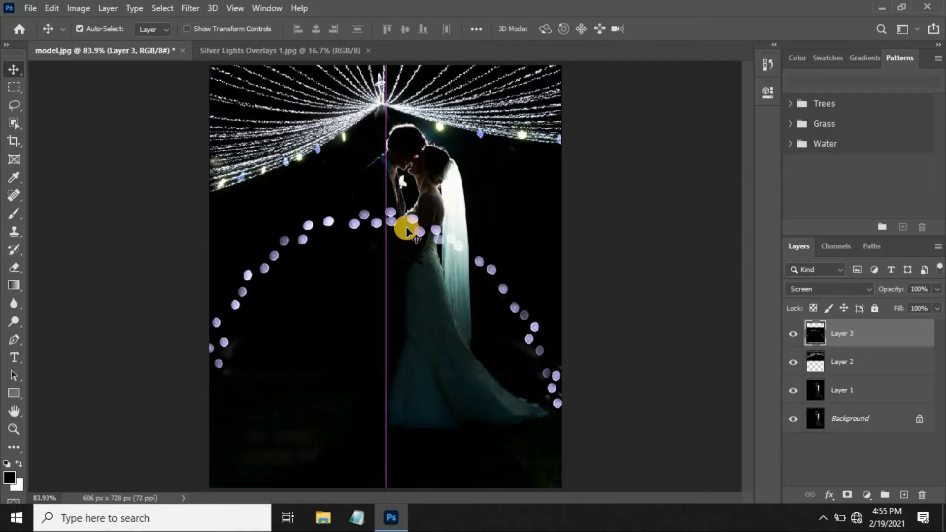
{"action": "left_click_drag", "start_coordinate": [407, 238], "coordinate": [407, 249]}
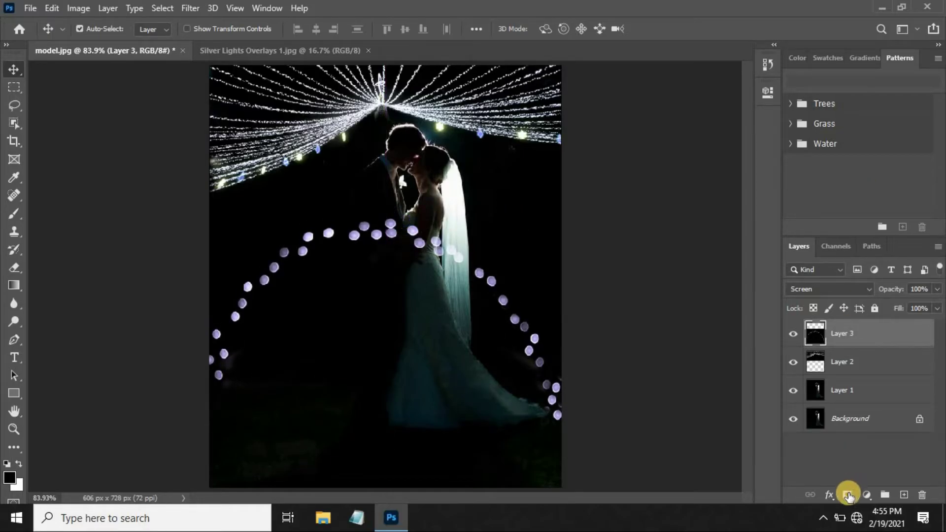
Mask Layer 3 to hide the bokeh dots over the couple, restoring one upper-left dot
{"action": "left_click", "coordinate": [847, 495]}
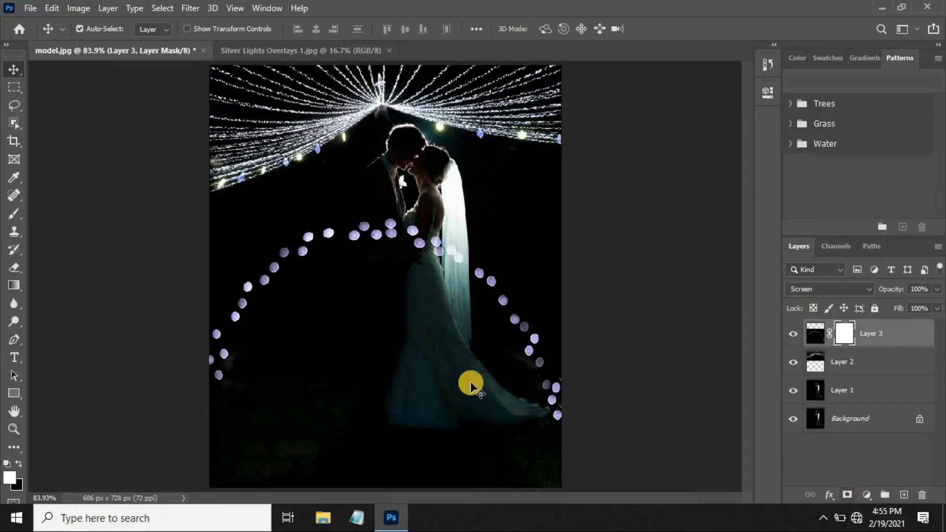
{"action": "left_click", "coordinate": [13, 268]}
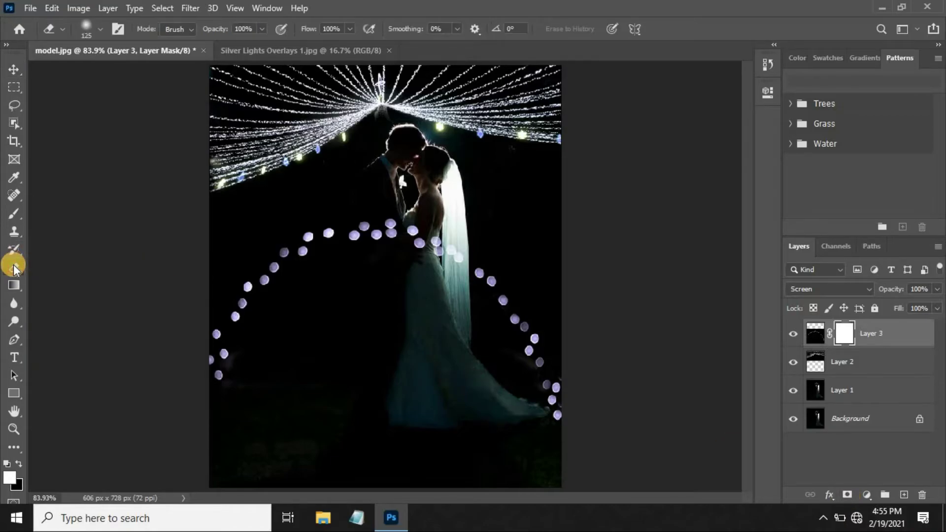
{"action": "mouse_move", "coordinate": [367, 227]}
{"action": "left_mouse_down"}
{"action": "mouse_move", "coordinate": [360, 234]}
{"action": "mouse_move", "coordinate": [376, 238]}
{"action": "left_mouse_up"}
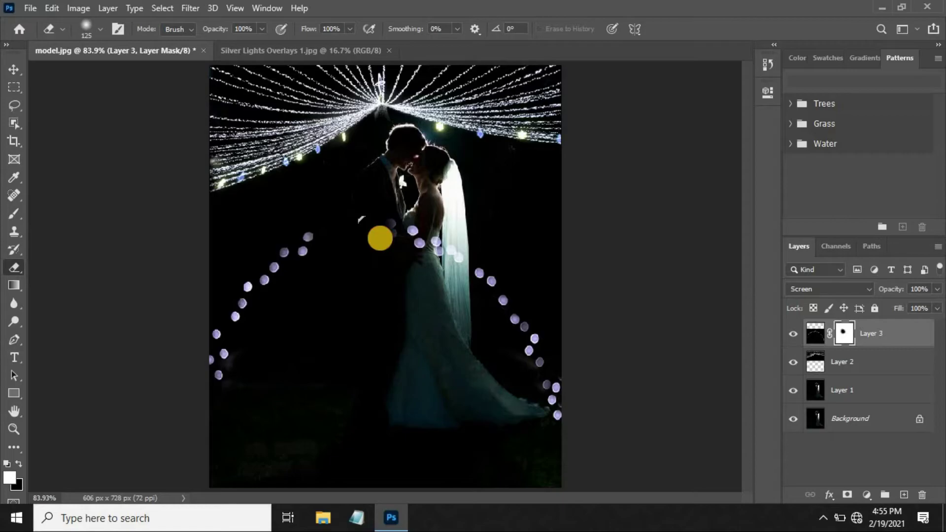
{"action": "mouse_move", "coordinate": [375, 238]}
{"action": "left_mouse_down"}
{"action": "mouse_move", "coordinate": [434, 264]}
{"action": "mouse_move", "coordinate": [428, 251]}
{"action": "left_mouse_up"}
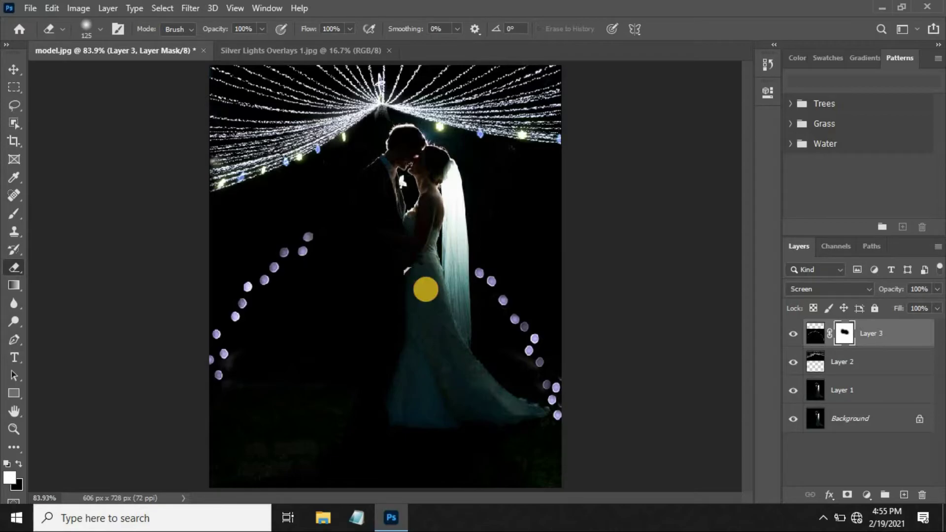
{"action": "left_click", "coordinate": [18, 464]}
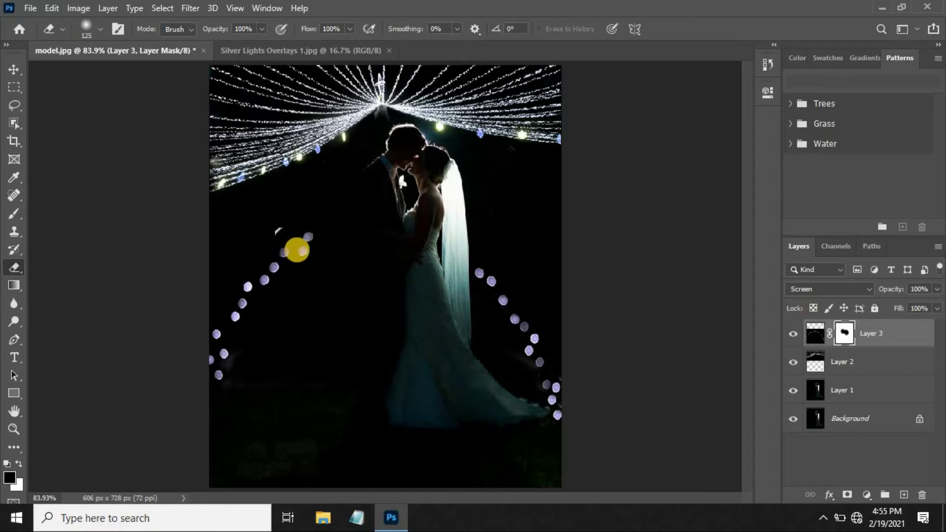
{"action": "left_click_drag", "start_coordinate": [296, 247], "coordinate": [298, 244]}
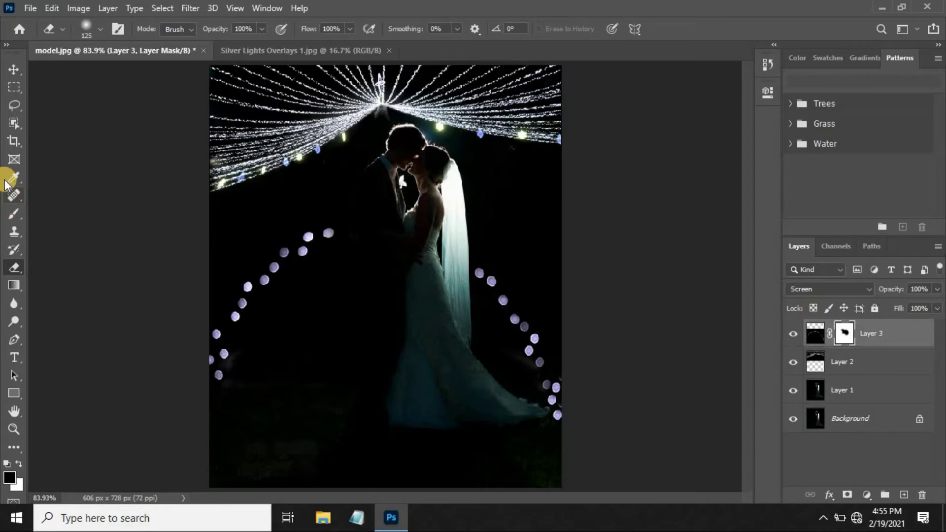
Close Silver Lights Overlays 1 and open the Silver Lights Overlays 3 scattered-bokeh image
{"action": "left_click", "coordinate": [13, 70]}
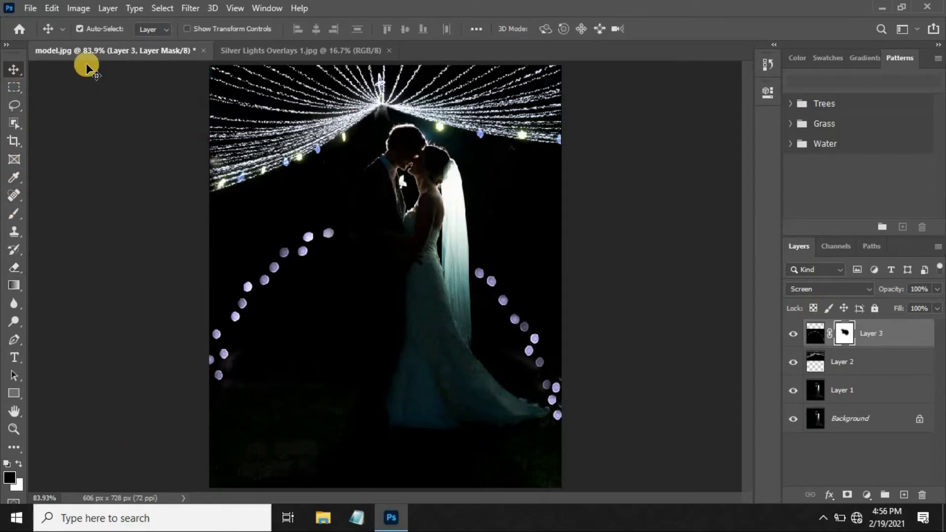
{"action": "left_click", "coordinate": [390, 51]}
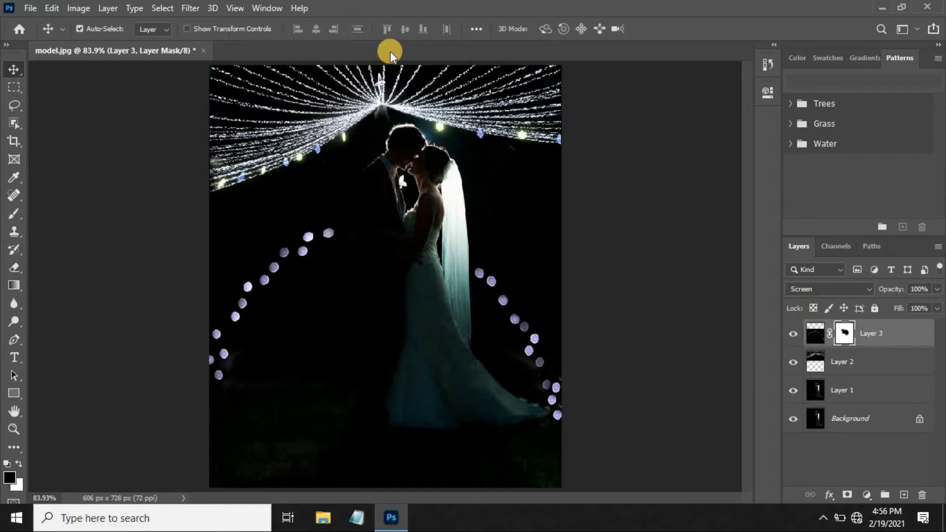
{"action": "left_click", "coordinate": [35, 10]}
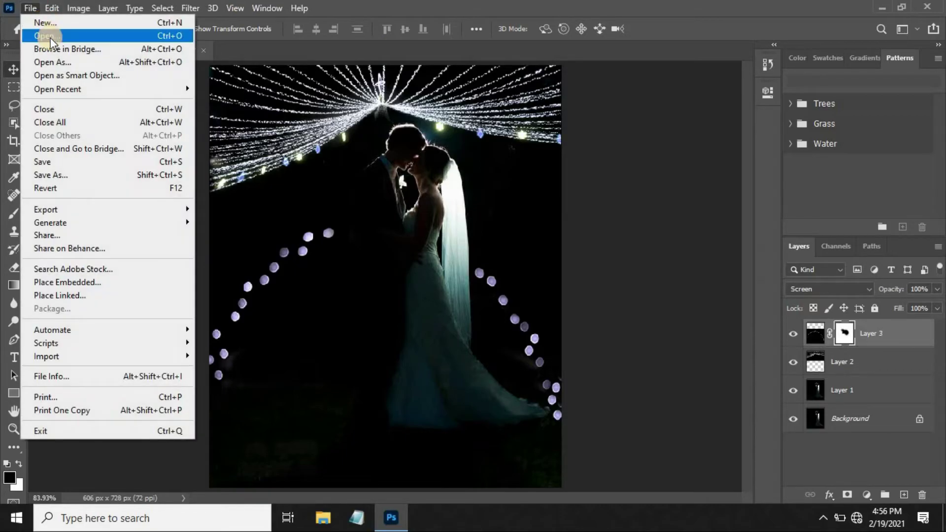
{"action": "left_click", "coordinate": [51, 37]}
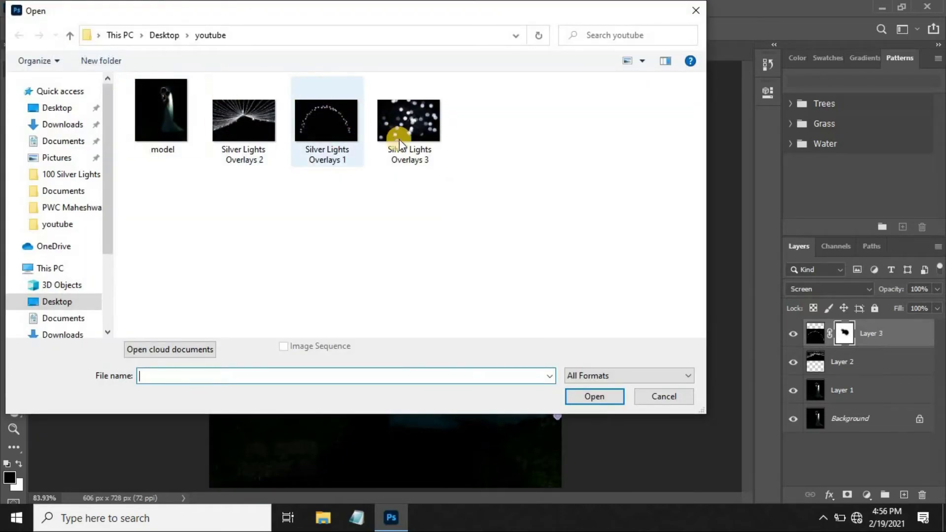
{"action": "left_click", "coordinate": [401, 144]}
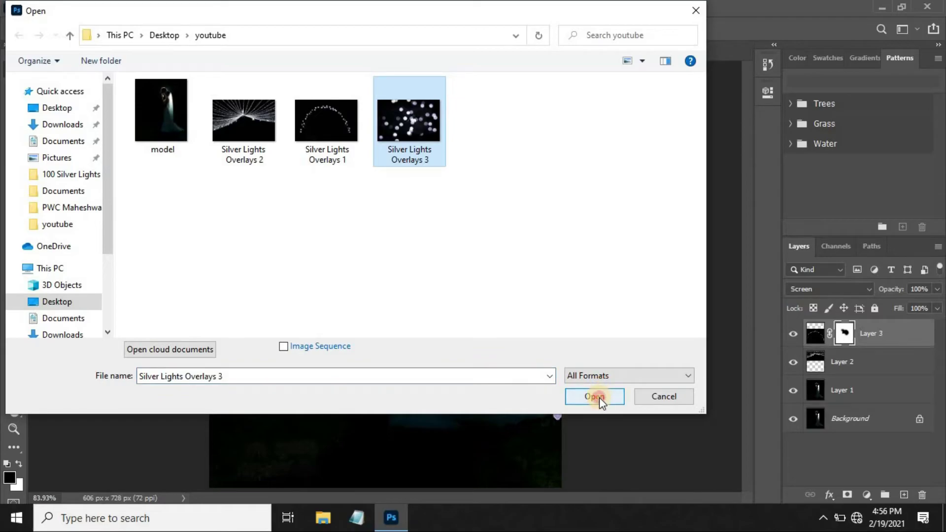
{"action": "left_click", "coordinate": [599, 397]}
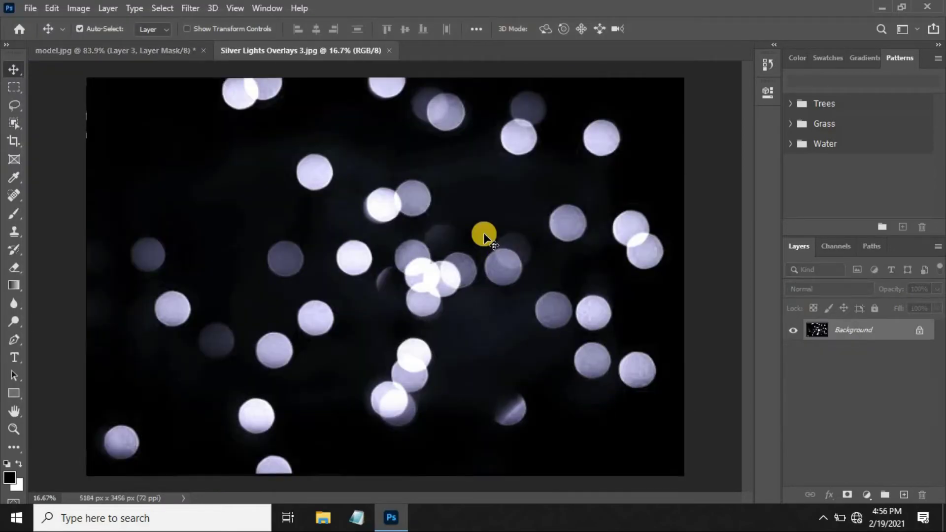
Bring the scattered bokeh into model.jpg as Layer 4 and shrink it to about 27%
{"action": "mouse_move", "coordinate": [588, 389]}
{"action": "left_mouse_down"}
{"action": "mouse_move", "coordinate": [187, 47]}
{"action": "mouse_move", "coordinate": [365, 186]}
{"action": "left_mouse_up"}
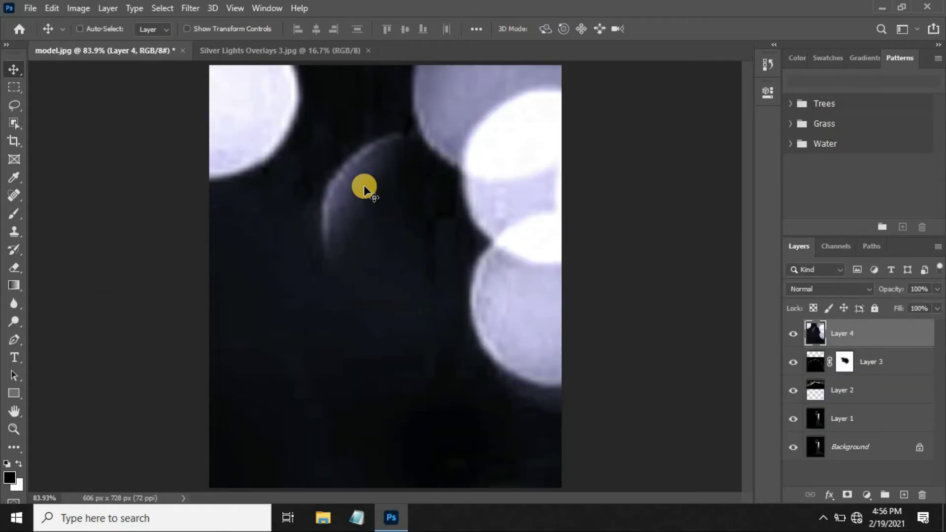
{"action": "key", "text": "ctrl+t"}
{"action": "key", "text": "ctrl+0"}
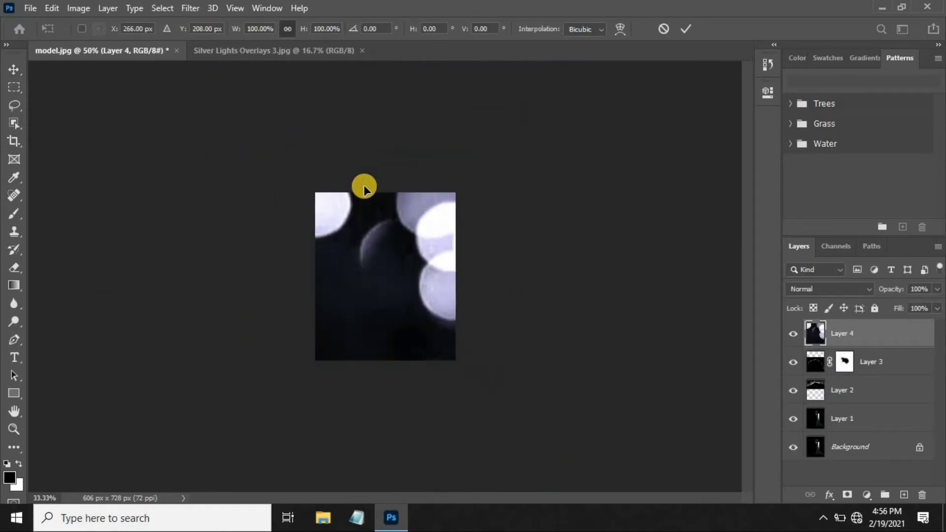
{"action": "key", "text": "ctrl+minus"}
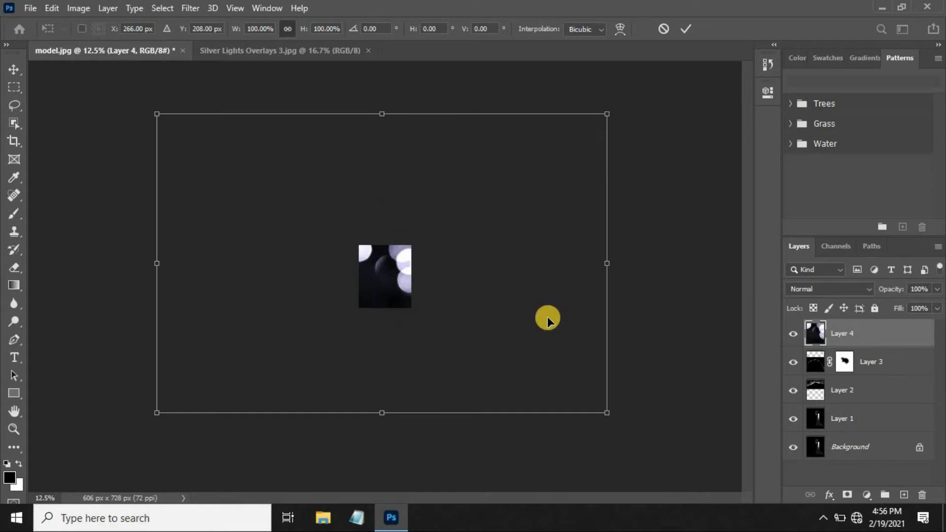
{"action": "left_click_drag", "start_coordinate": [609, 416], "coordinate": [427, 333]}
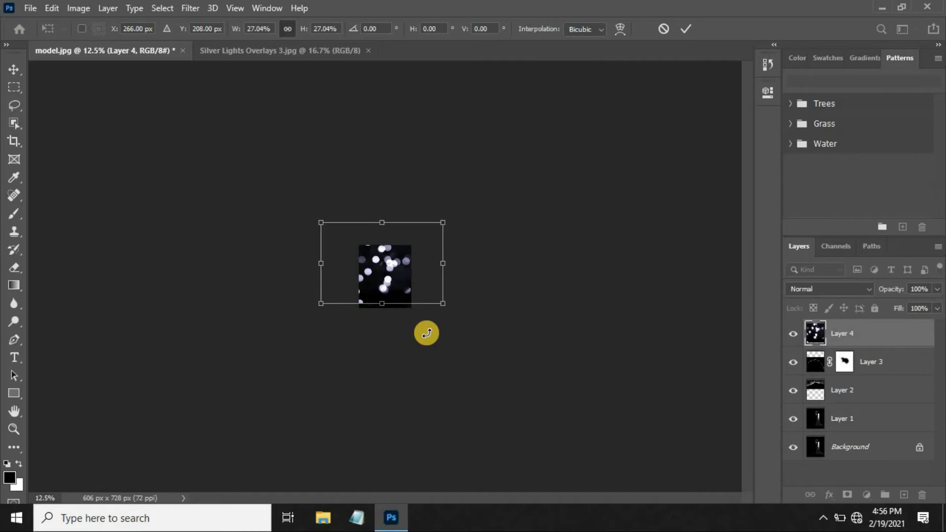
{"action": "key", "text": "ctrl+0"}
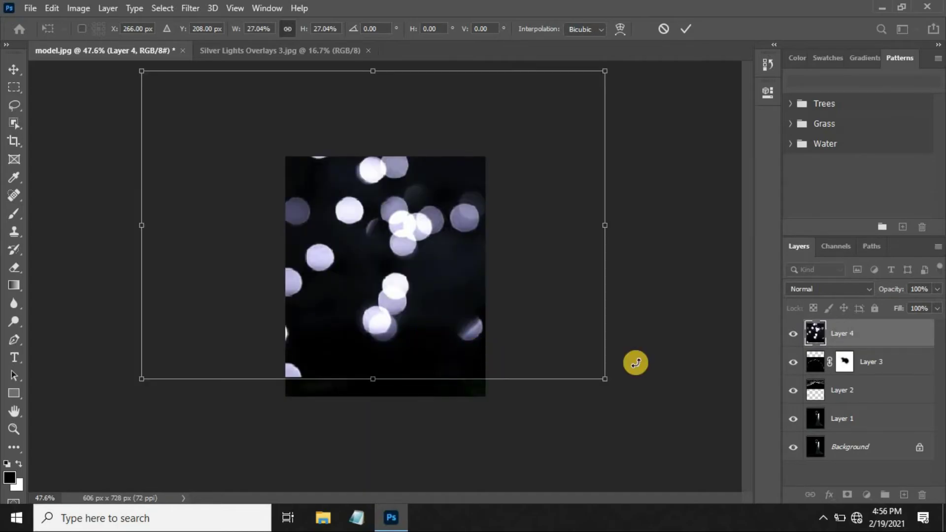
Shrink Layer 4 to about 14%, rotate it 90° clockwise, fit it to the canvas, and commit
{"action": "left_click_drag", "start_coordinate": [606, 380], "coordinate": [504, 313]}
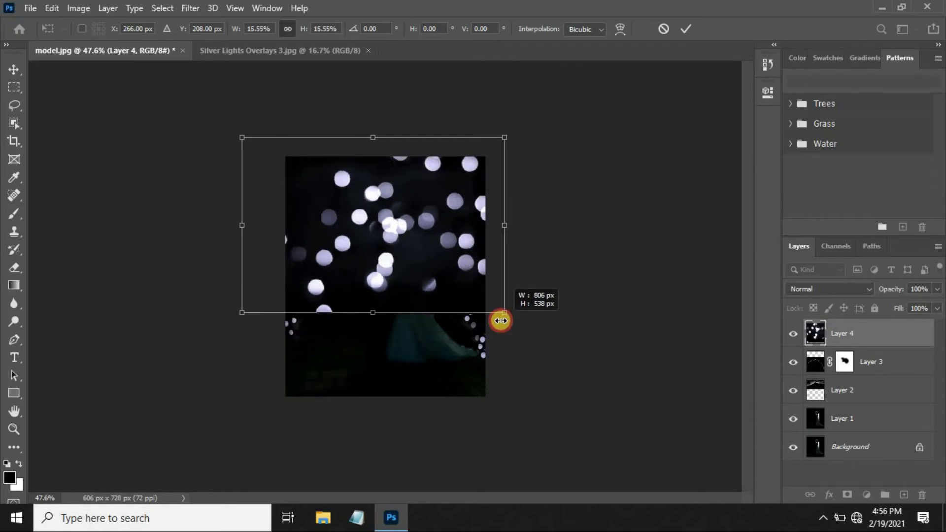
{"action": "left_click_drag", "start_coordinate": [379, 293], "coordinate": [381, 286]}
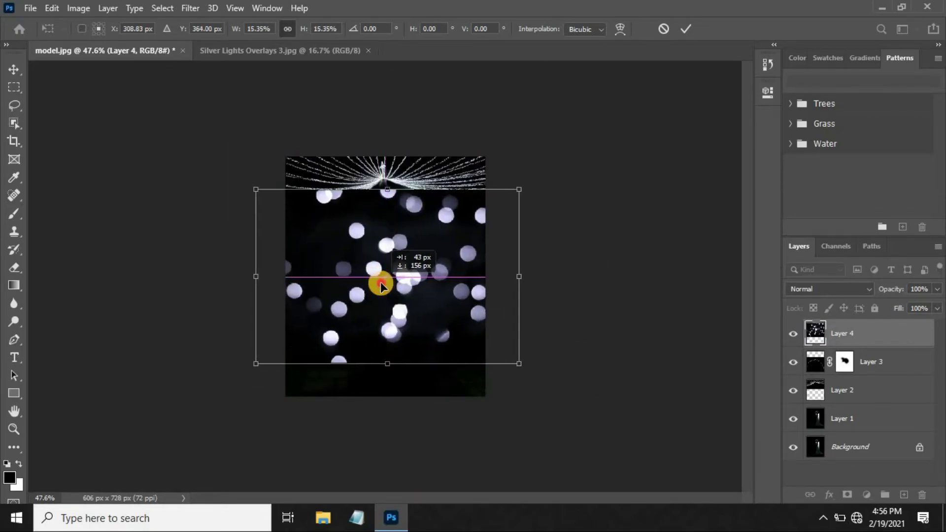
{"action": "right_click", "coordinate": [381, 284]}
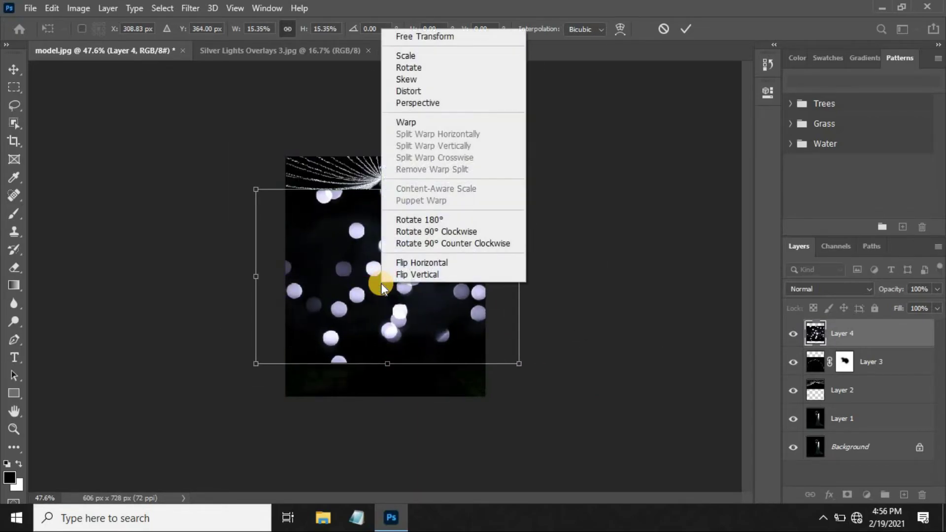
{"action": "left_click", "coordinate": [426, 231]}
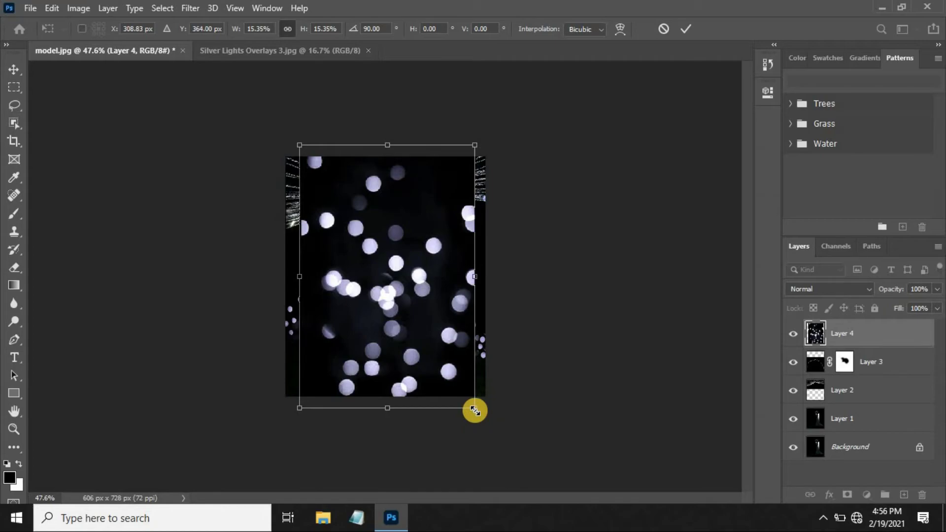
{"action": "left_click_drag", "start_coordinate": [475, 409], "coordinate": [465, 401]}
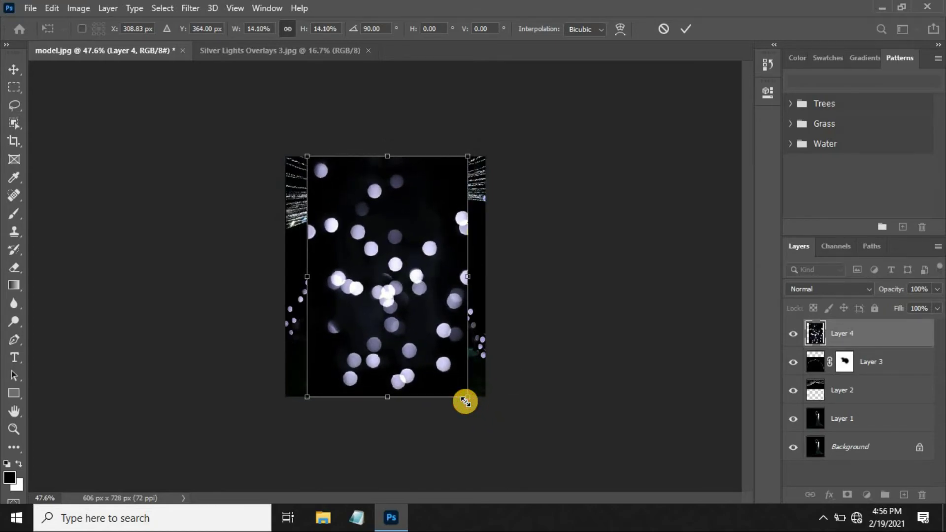
{"action": "key", "text": "Return"}
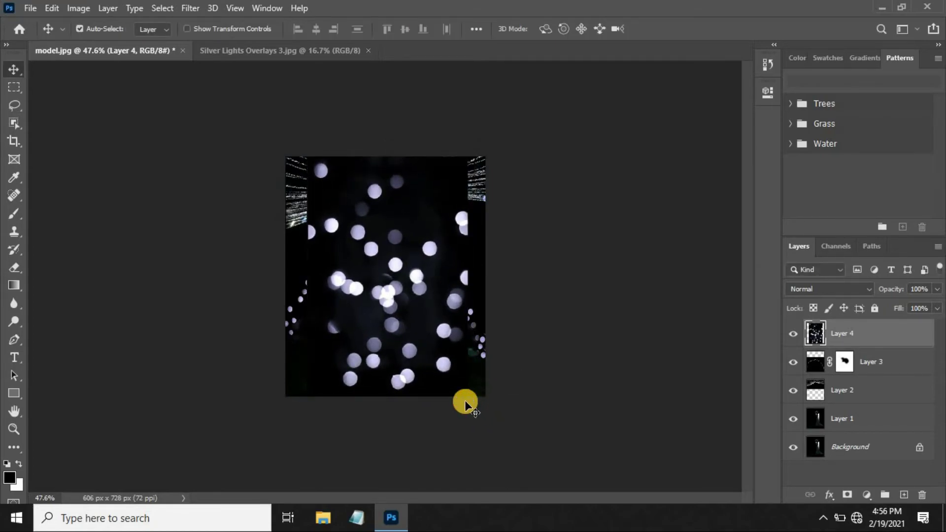
{"action": "key", "text": "ctrl+0"}
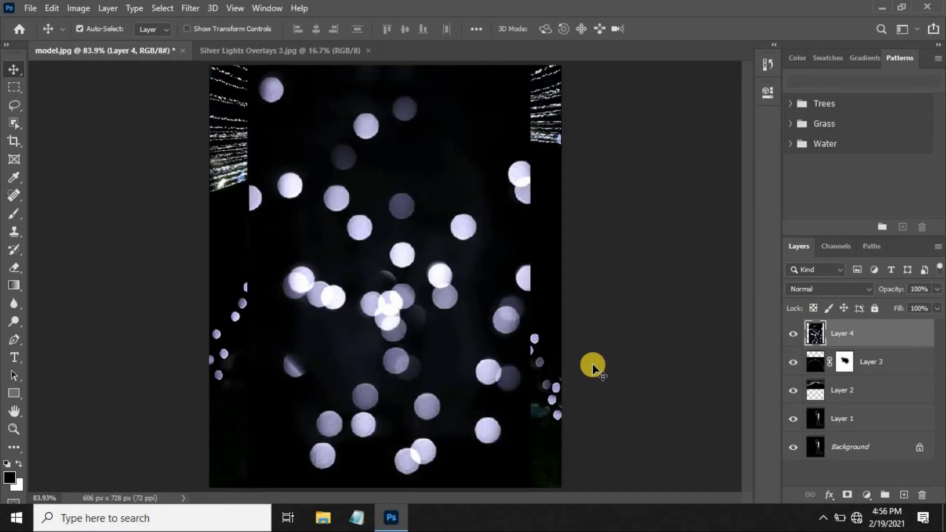
Set Layer 4 to Screen blend mode, then scale it to about 129%, nudged left and down
{"action": "left_click", "coordinate": [807, 288]}
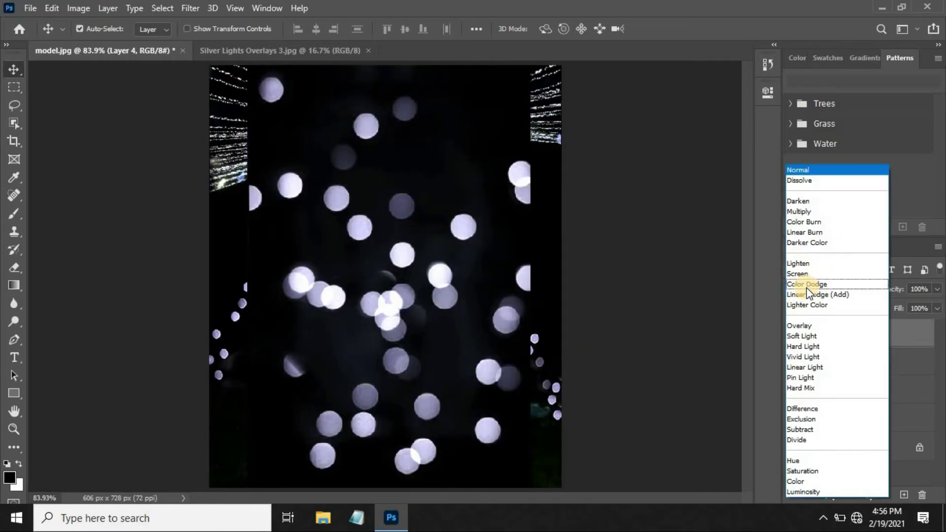
{"action": "left_click", "coordinate": [802, 273]}
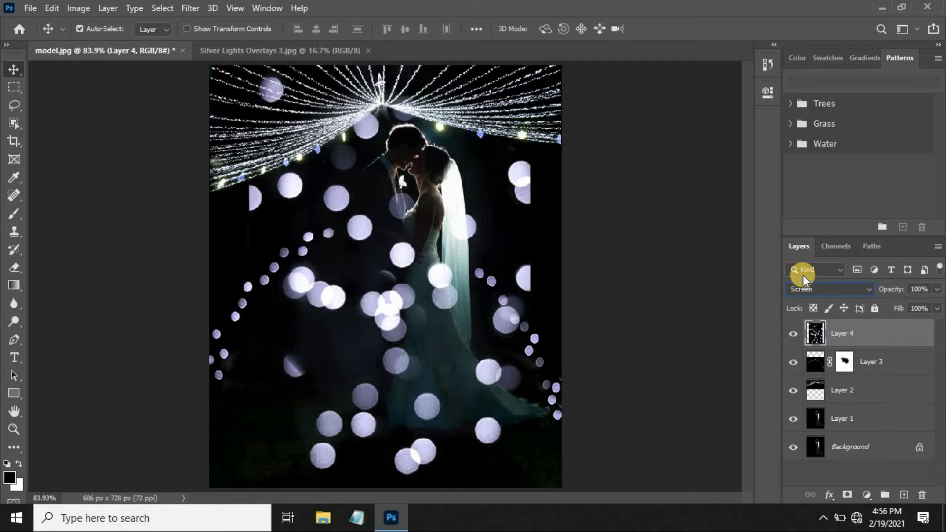
{"action": "key", "text": "ctrl+t"}
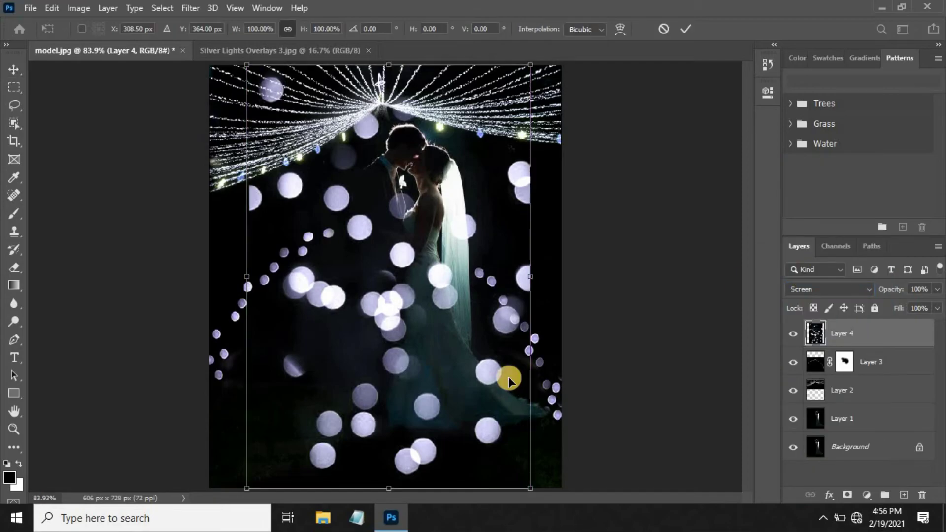
{"action": "key", "text": "ctrl+minus"}
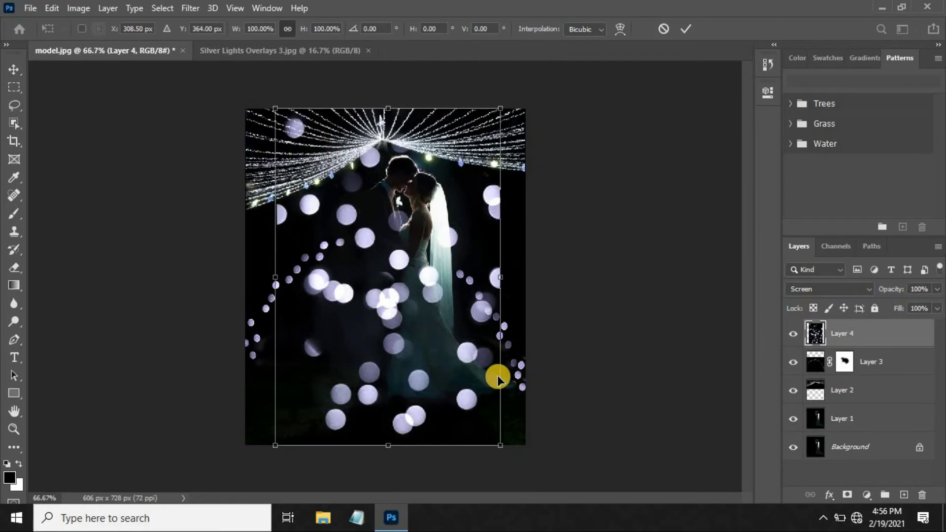
{"action": "left_click_drag", "start_coordinate": [500, 443], "coordinate": [553, 472]}
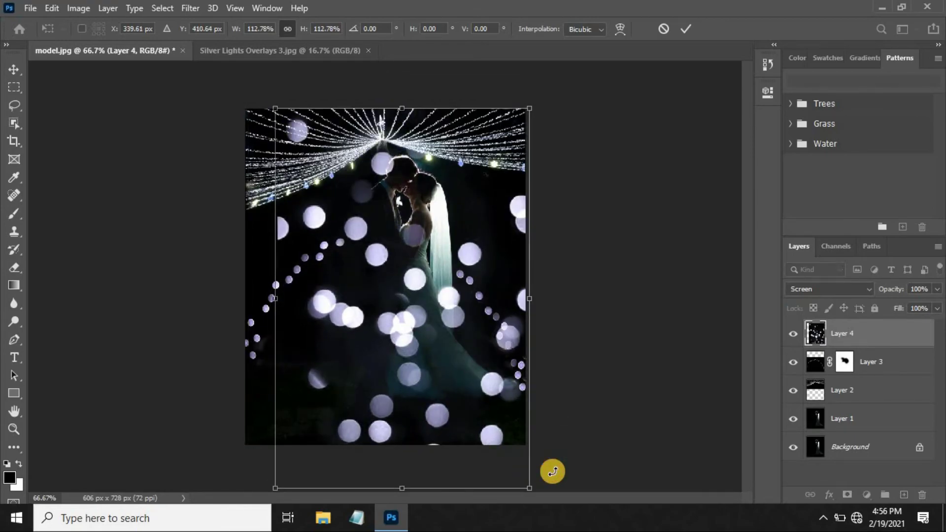
{"action": "key", "text": "ctrl+z"}
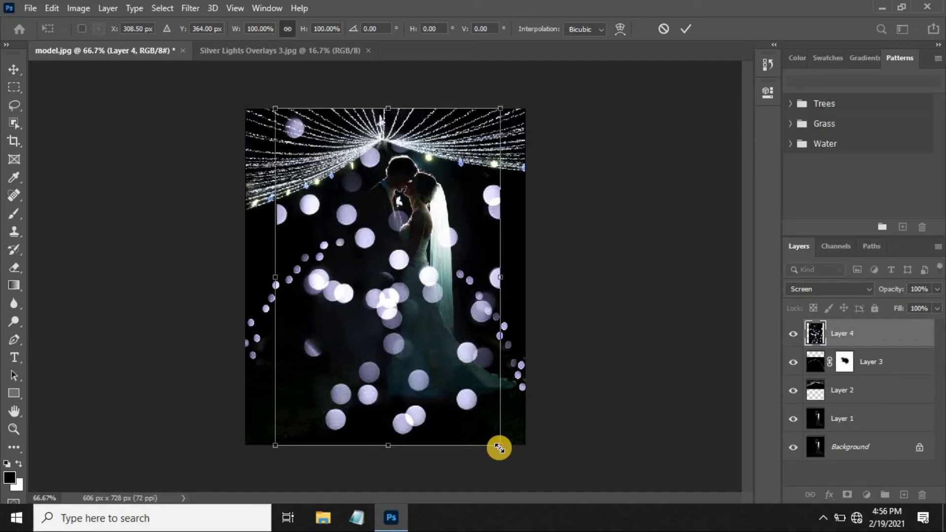
{"action": "left_click_drag", "start_coordinate": [499, 449], "coordinate": [539, 467]}
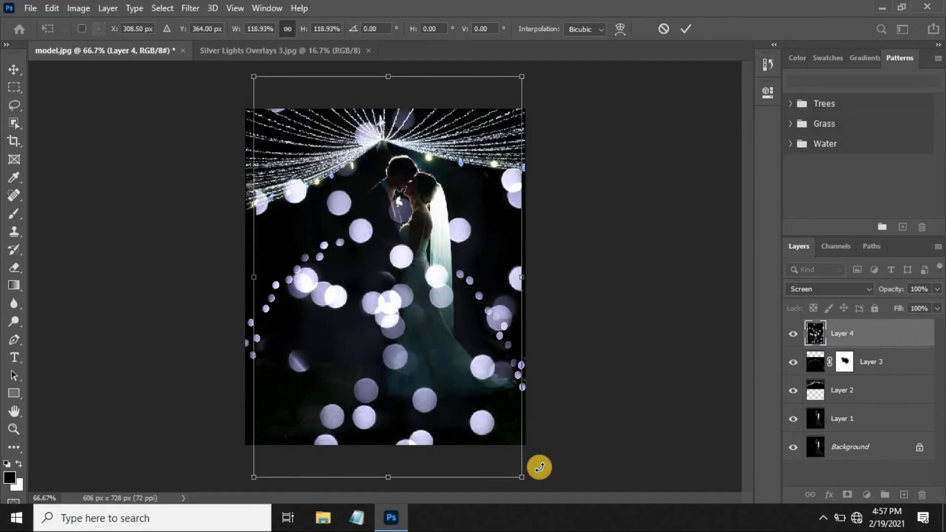
{"action": "key", "text": "ctrl+minus"}
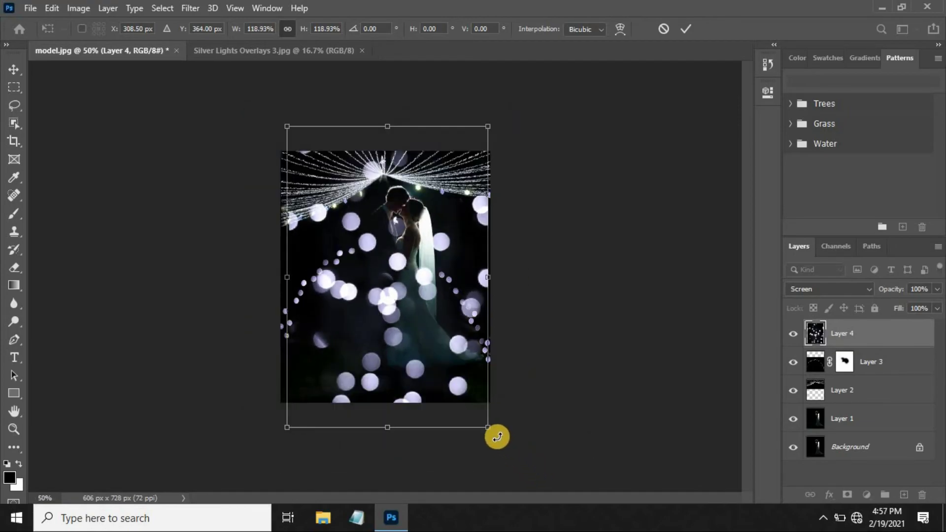
{"action": "left_click_drag", "start_coordinate": [489, 429], "coordinate": [497, 439]}
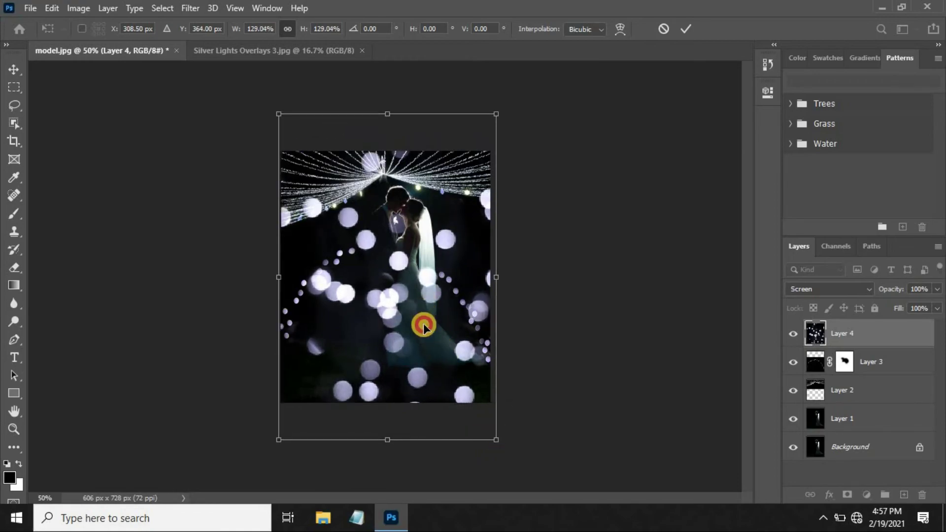
{"action": "left_click_drag", "start_coordinate": [425, 303], "coordinate": [420, 323]}
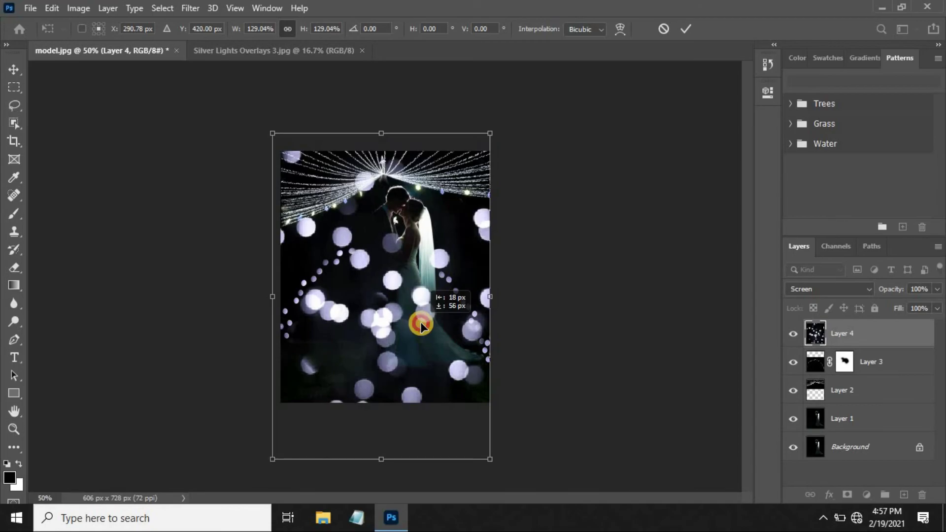
{"action": "key", "text": "Return"}
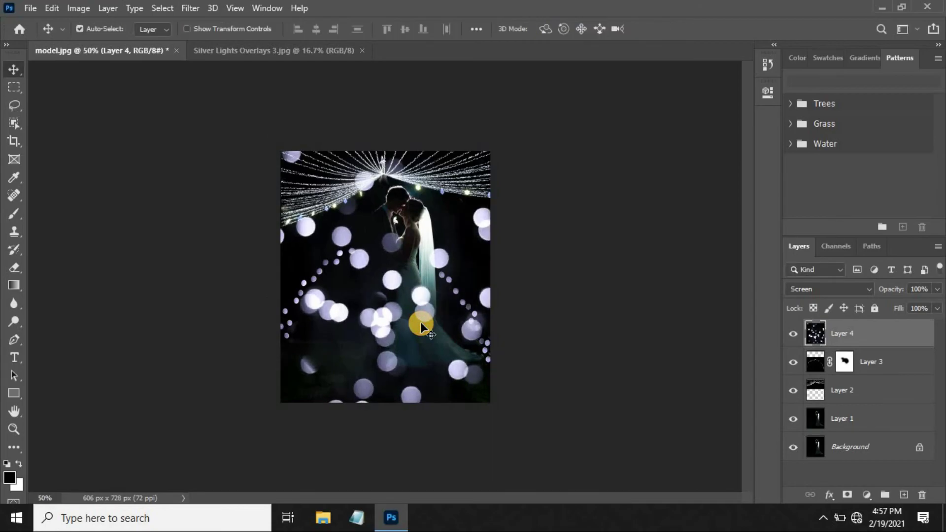
{"action": "scroll", "coordinate": [421, 324], "scroll_direction": "up", "scroll_amount": 3}
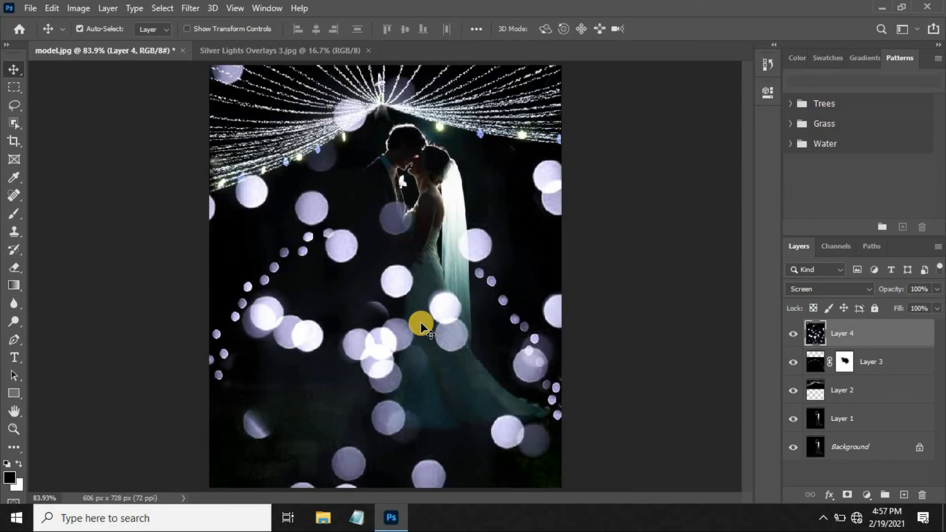
Reduce Layer 4's fill to about 87% and deselect the layer
{"action": "left_click_drag", "start_coordinate": [407, 279], "coordinate": [408, 280]}
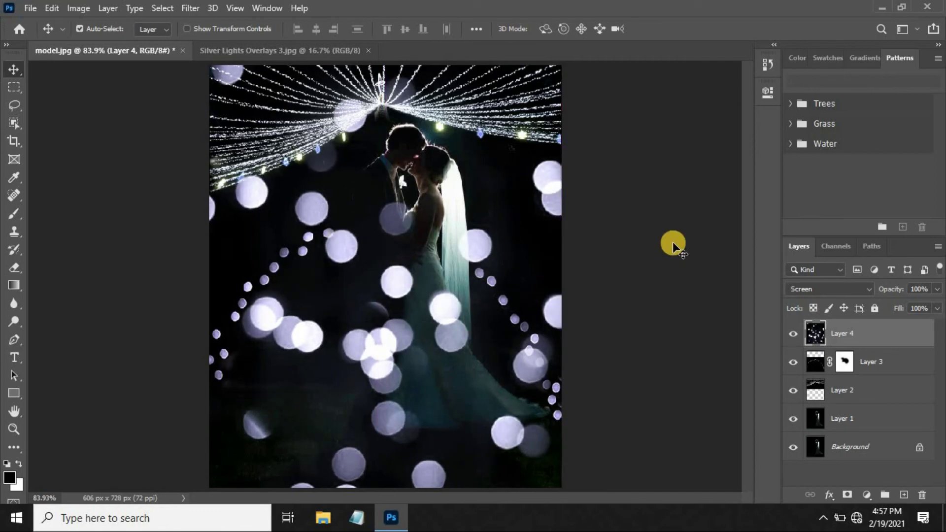
{"action": "left_click", "coordinate": [936, 309]}
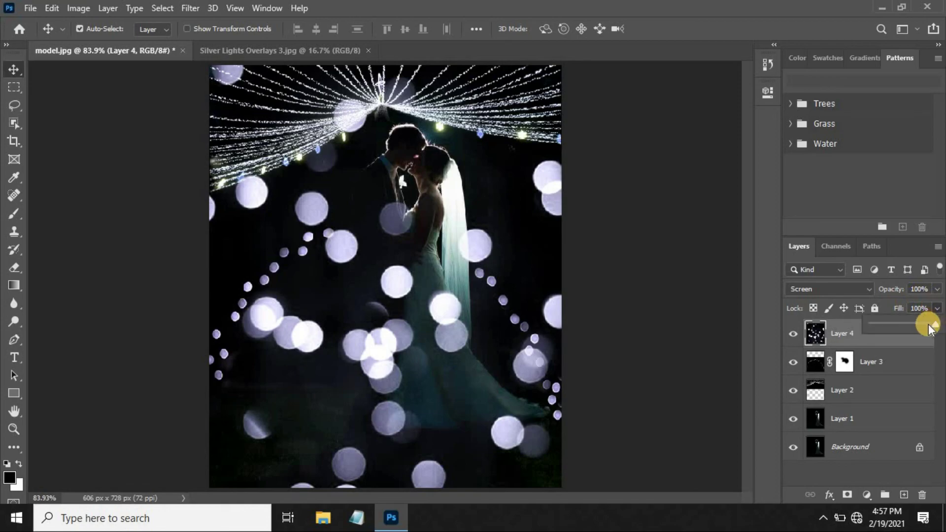
{"action": "left_click_drag", "start_coordinate": [933, 326], "coordinate": [928, 327]}
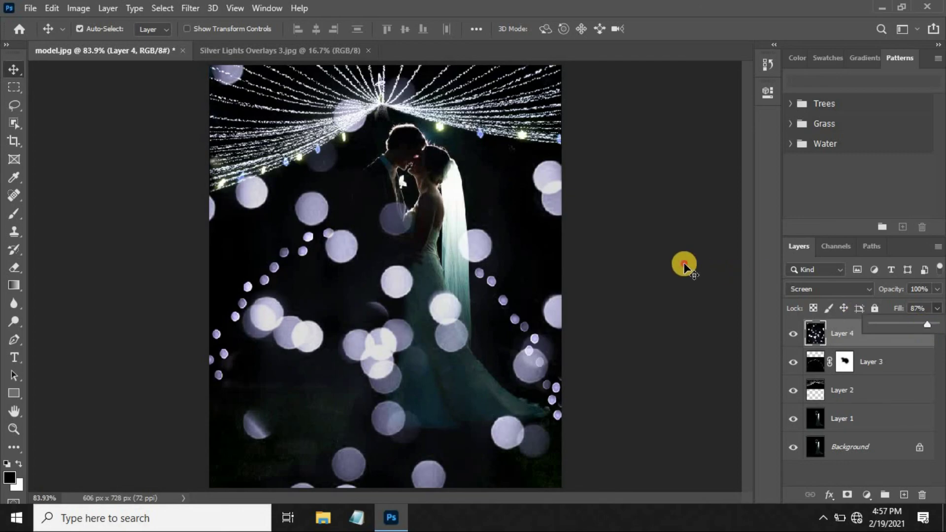
{"action": "left_click", "coordinate": [684, 267]}
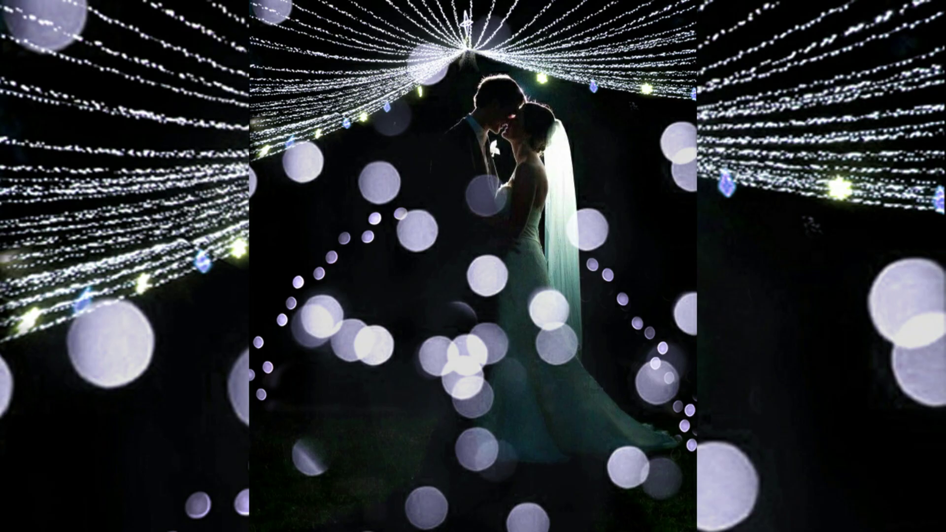